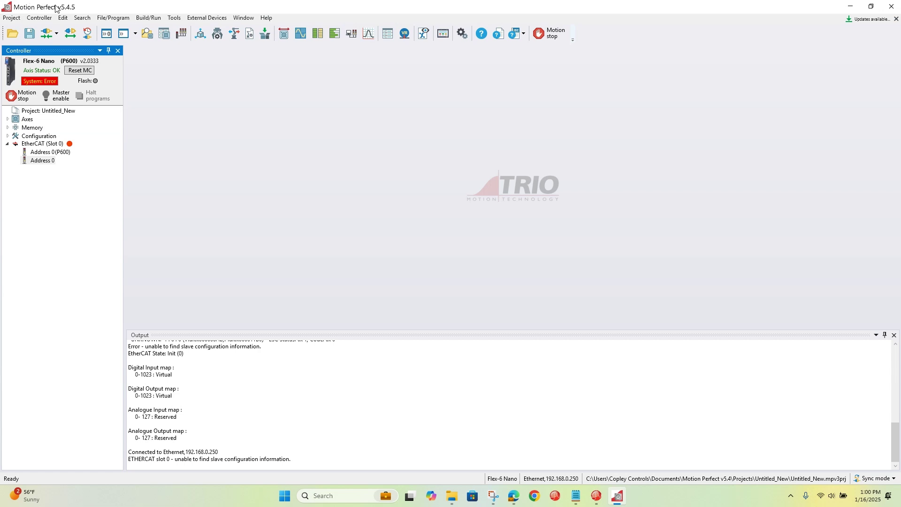
Browse for the Copley_XEC_4.36 ESI file in the CoE object dictionary import, then cancel the file selection.
{"action": "left_click", "coordinate": [120, 19]}
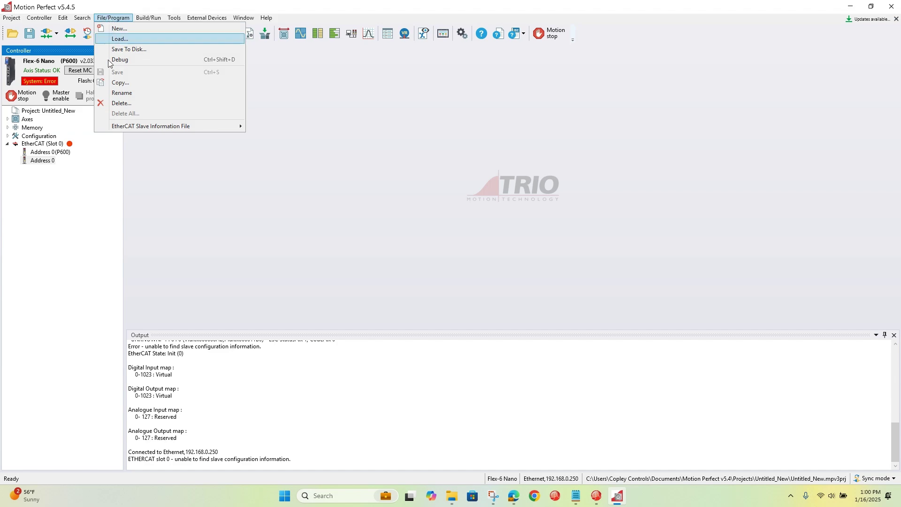
{"action": "mouse_move", "coordinate": [231, 128]}
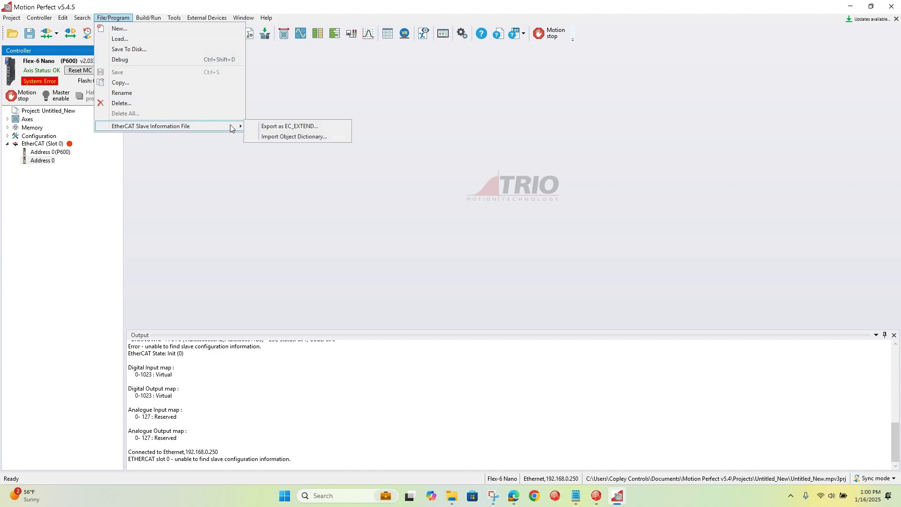
{"action": "left_click", "coordinate": [265, 137]}
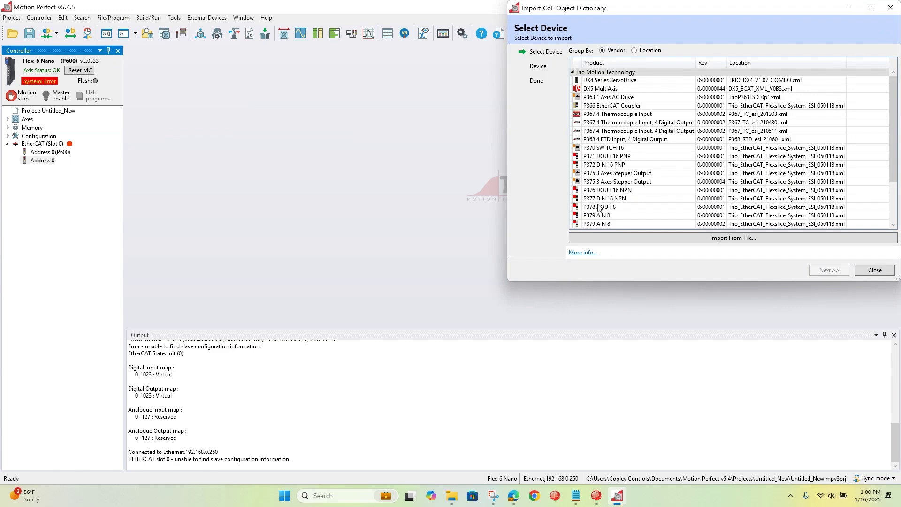
{"action": "left_click_drag", "start_coordinate": [574, 12], "coordinate": [332, 78]}
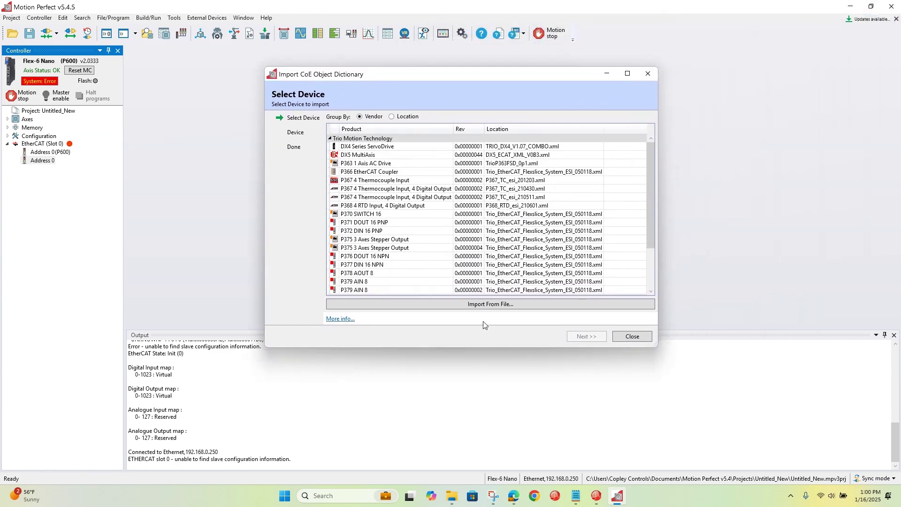
{"action": "left_click", "coordinate": [492, 305]}
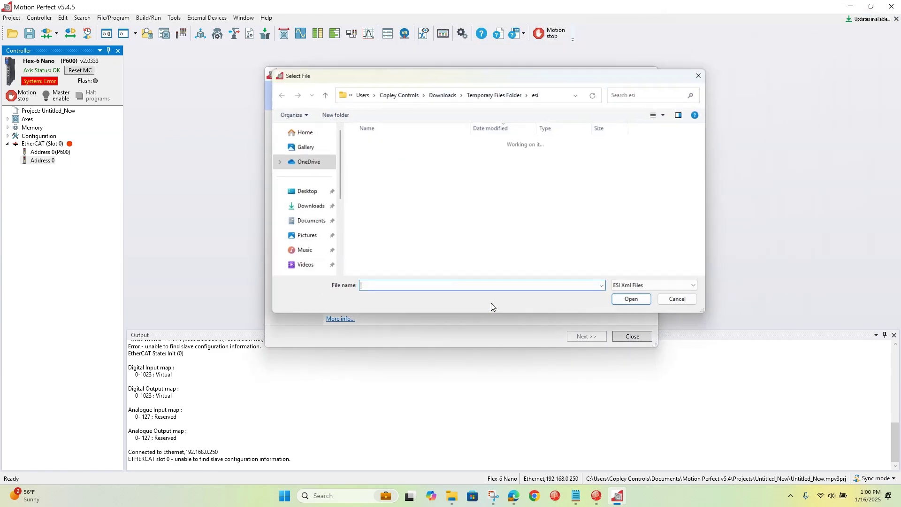
{"action": "left_click", "coordinate": [365, 156]}
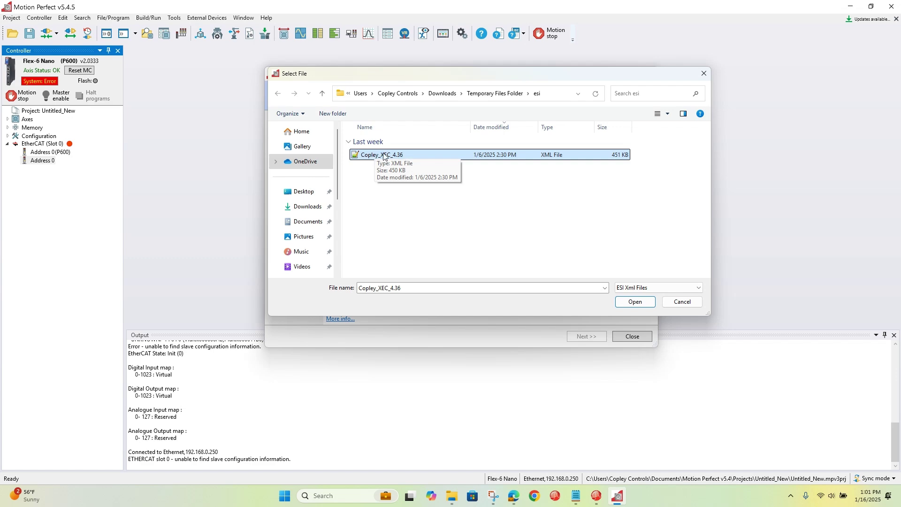
{"action": "left_click", "coordinate": [682, 302]}
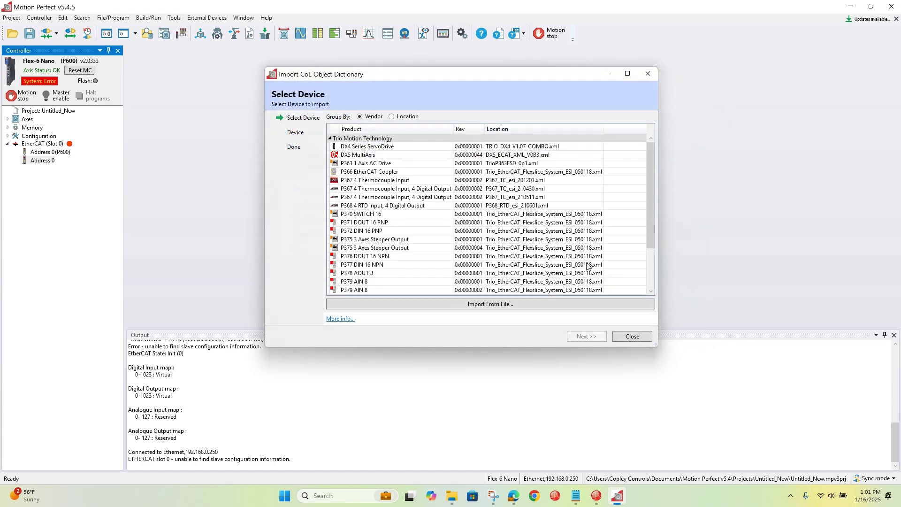
Locate the Copley Controls XEC device in the import list and close the import without proceeding.
{"action": "scroll", "coordinate": [503, 270], "scroll_direction": "down", "scroll_amount": 3}
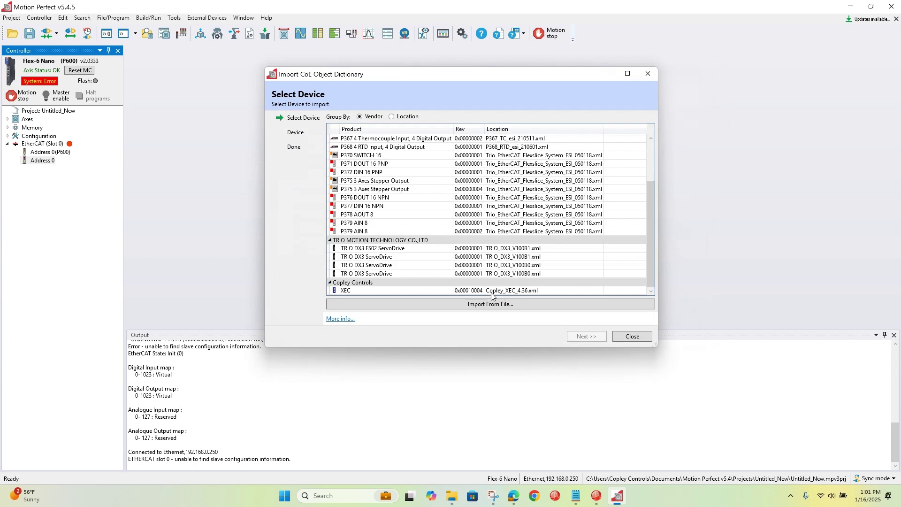
{"action": "left_click", "coordinate": [428, 290]}
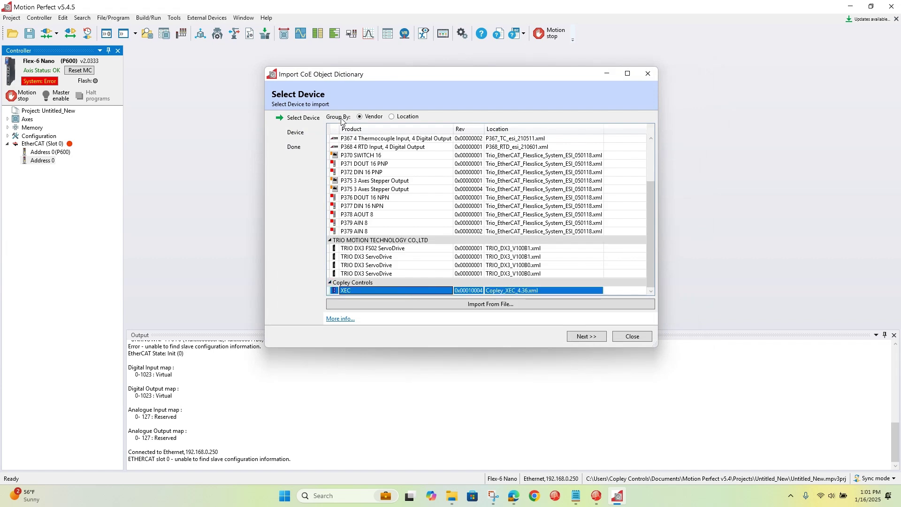
{"action": "left_click", "coordinate": [628, 336]}
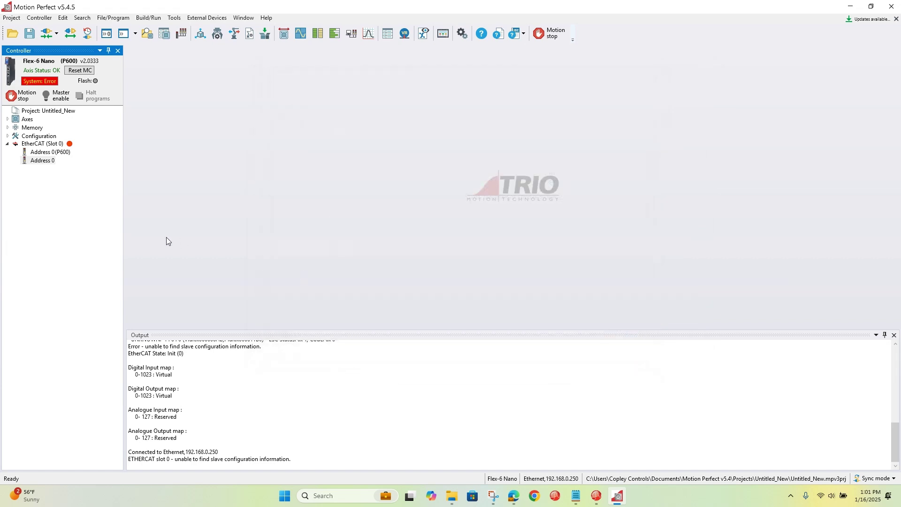
Start an ESI import for the unidentified EtherCAT slave at Address 0 and choose XEC, rev. 0x00010004 as its device.
{"action": "left_click", "coordinate": [24, 147]}
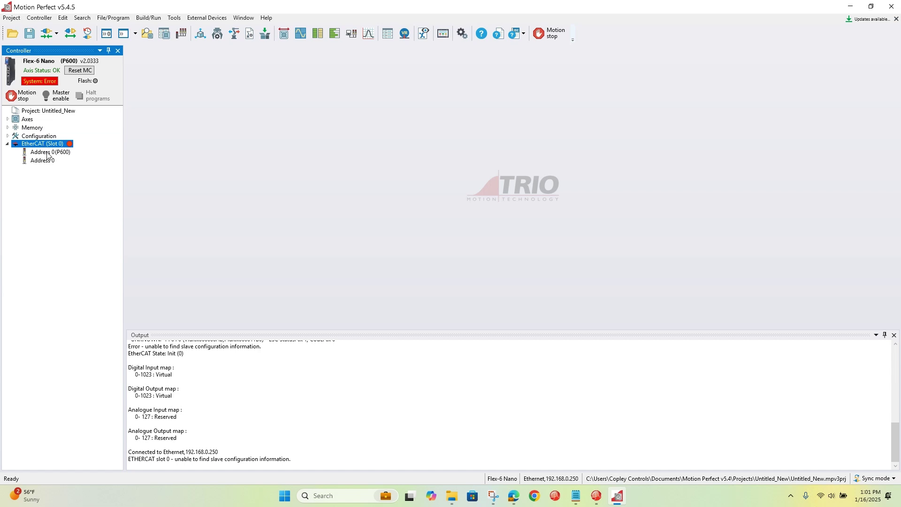
{"action": "mouse_move", "coordinate": [47, 155]}
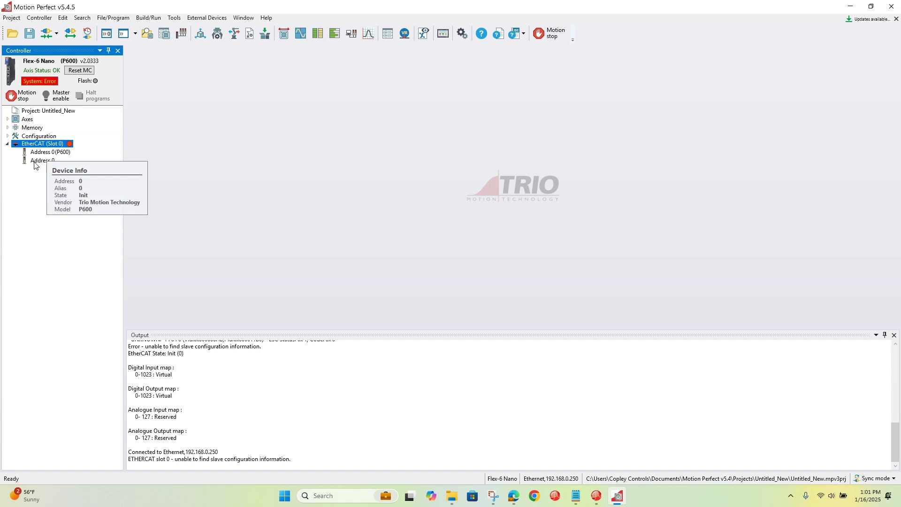
{"action": "left_click", "coordinate": [41, 161]}
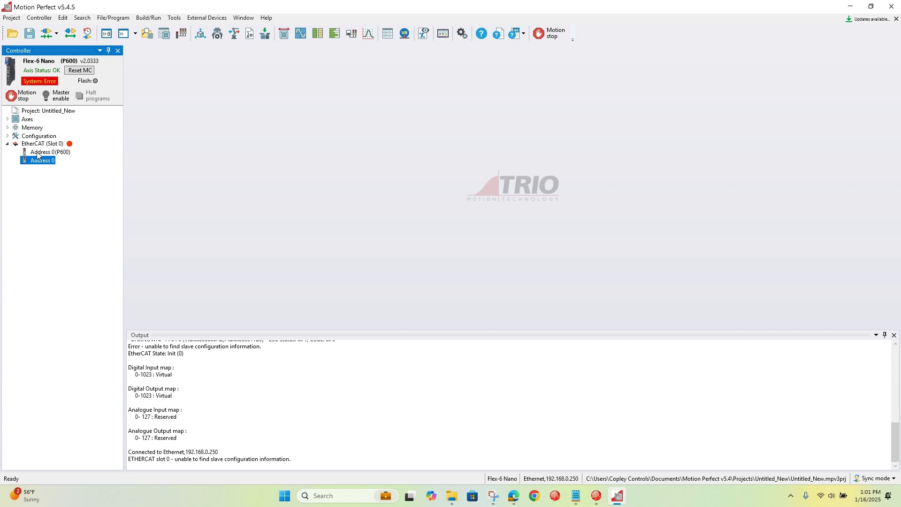
{"action": "right_click", "coordinate": [39, 164]}
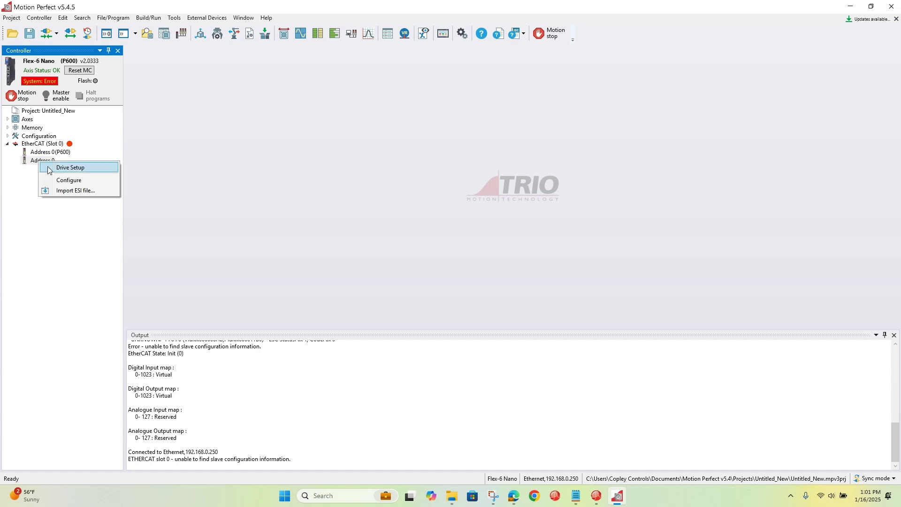
{"action": "left_click", "coordinate": [61, 191]}
{"action": "left_click_drag", "start_coordinate": [161, 176], "coordinate": [376, 100]}
{"action": "left_click", "coordinate": [372, 154]}
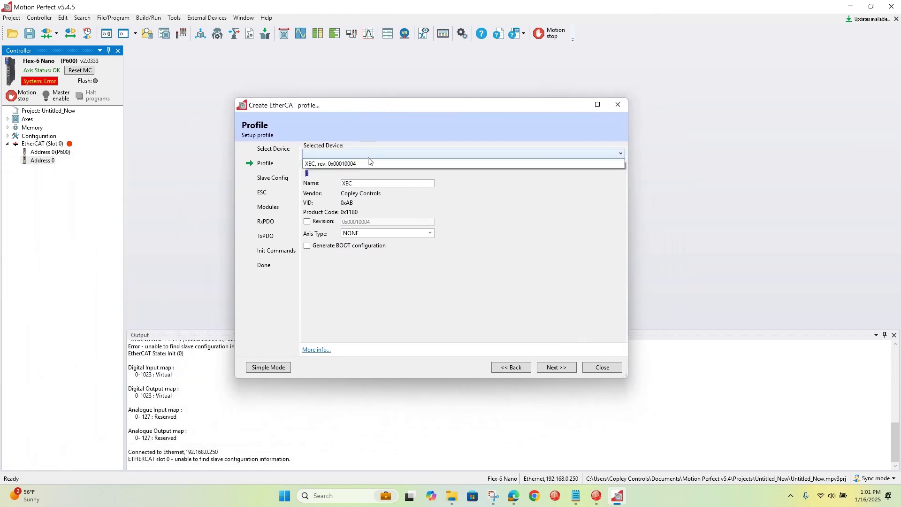
{"action": "left_click", "coordinate": [361, 164]}
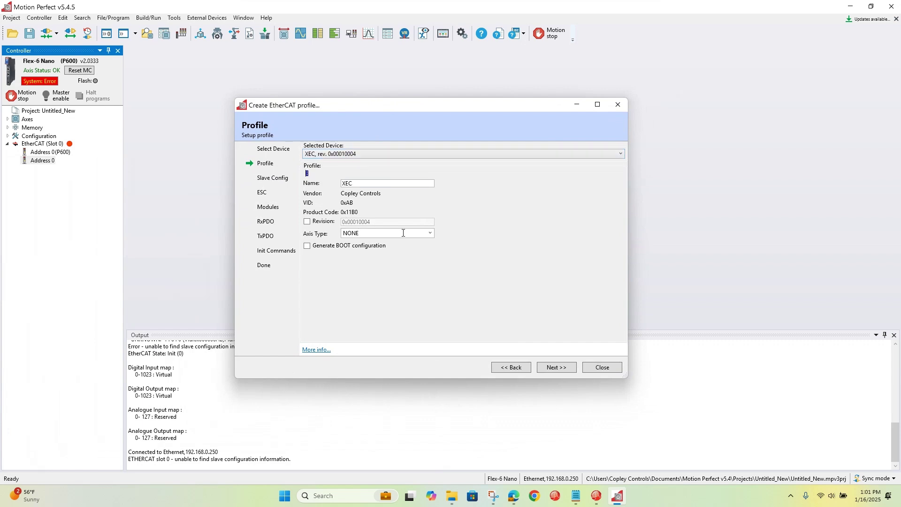
Set the XEC profile's axis type to Position and continue to the slave configuration.
{"action": "left_click", "coordinate": [428, 238]}
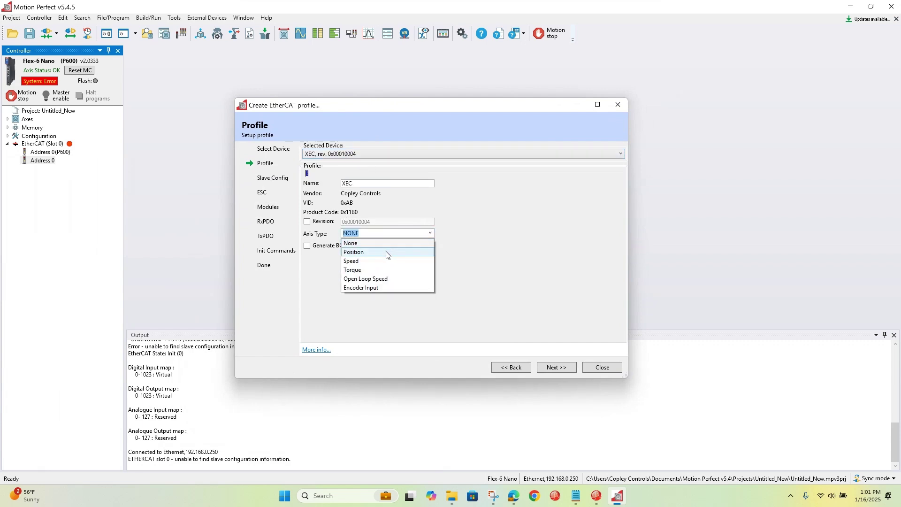
{"action": "left_click", "coordinate": [386, 254]}
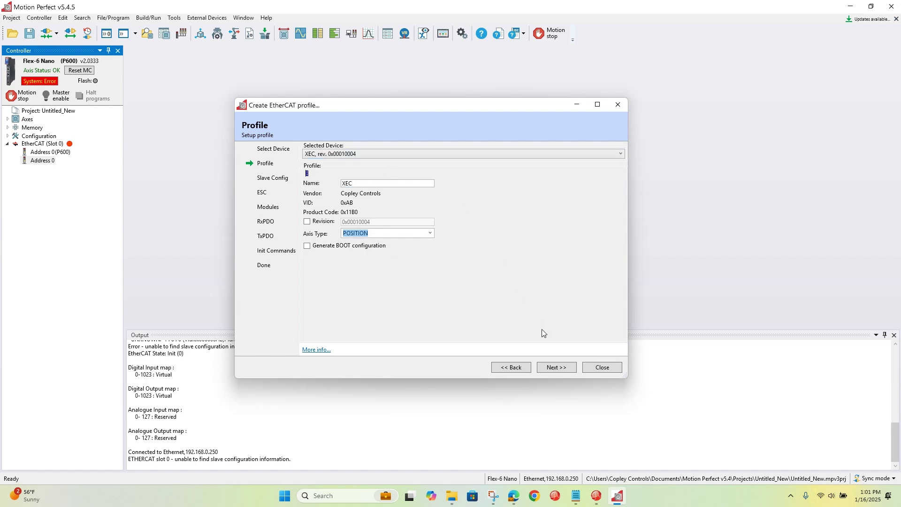
{"action": "left_click", "coordinate": [561, 368]}
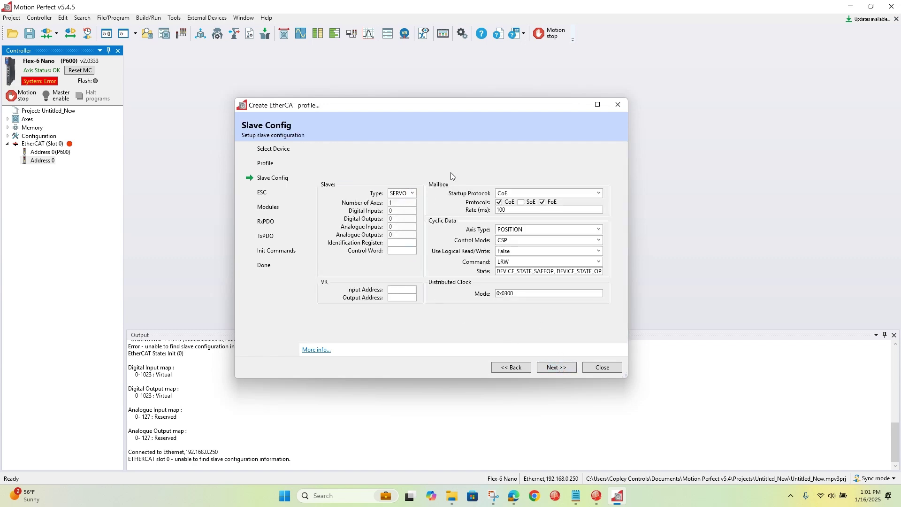
Choose the Use Logical Read/Write option in the slave configuration and proceed past ESC and Modules to the RxPDO setup.
{"action": "left_click", "coordinate": [599, 251]}
{"action": "left_click", "coordinate": [533, 267]}
{"action": "left_click", "coordinate": [551, 371]}
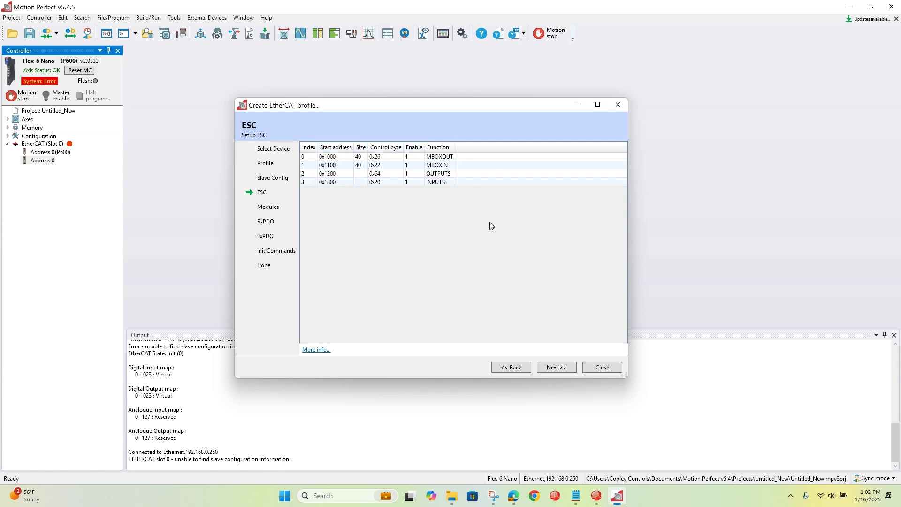
{"action": "left_click", "coordinate": [565, 371]}
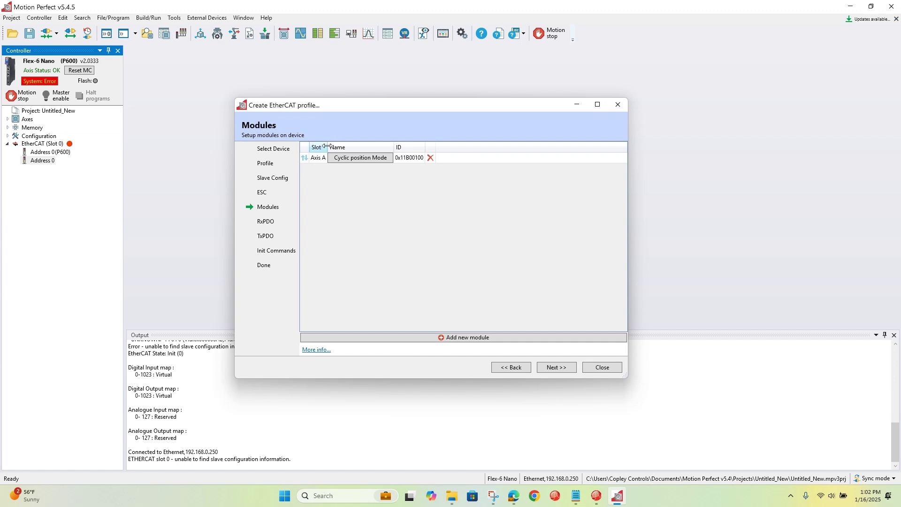
{"action": "left_click", "coordinate": [563, 371]}
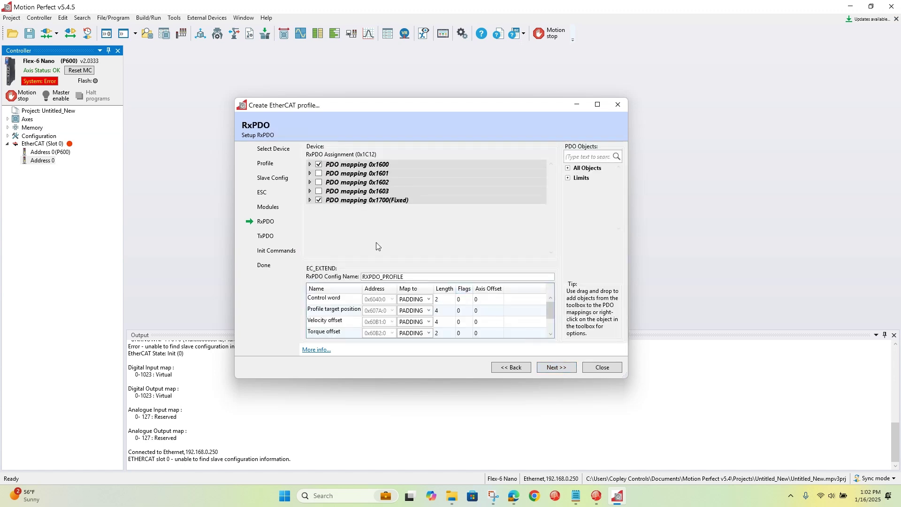
Exclude PDO mapping 0x1600 from the RxPDO assignment.
{"action": "left_click", "coordinate": [310, 164]}
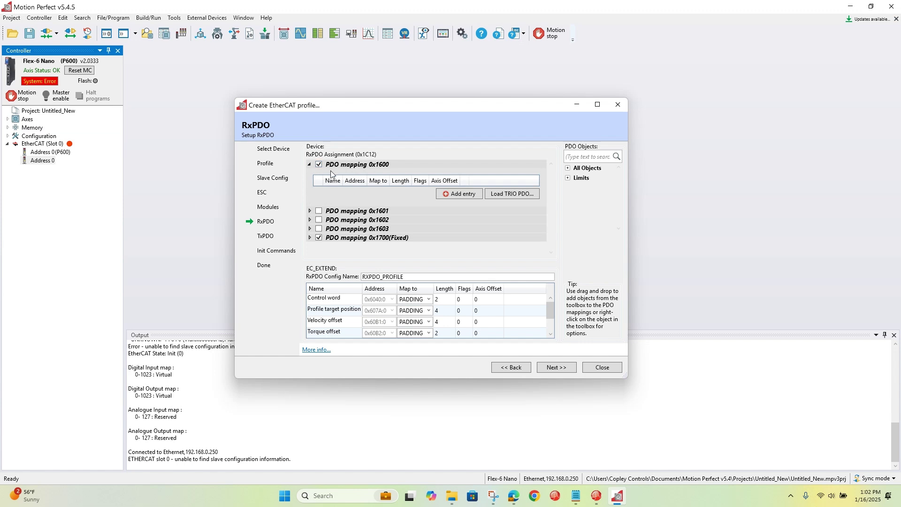
{"action": "left_click", "coordinate": [320, 166]}
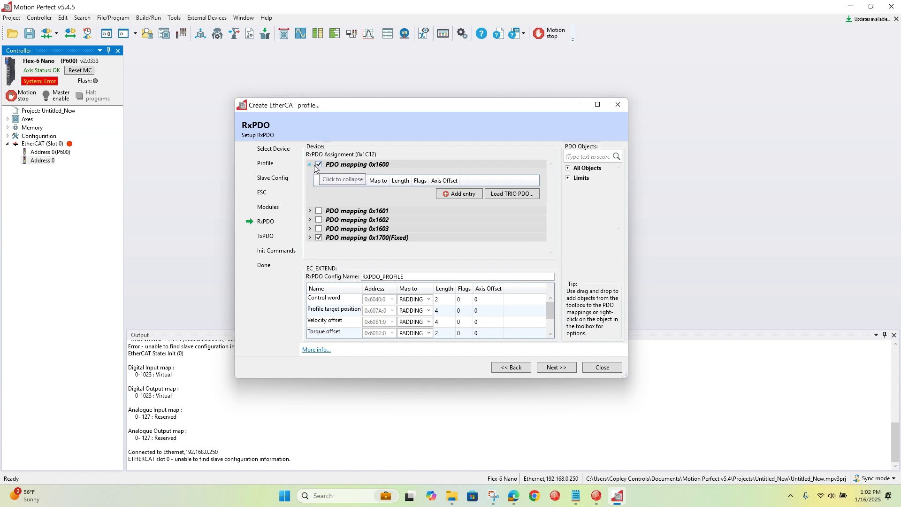
{"action": "left_click", "coordinate": [310, 165]}
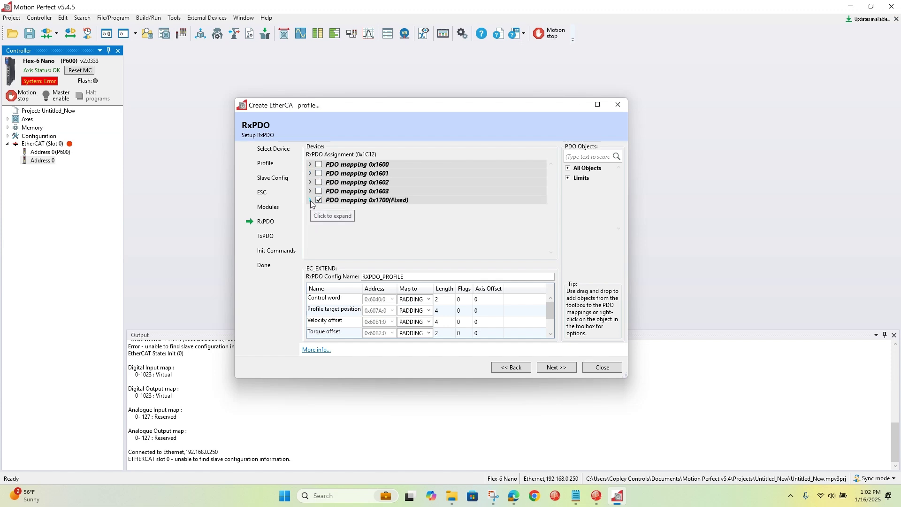
In fixed PDO mapping 0x1700, map Control word to CTRL_WORD and Profile target position to TARGET_POS.
{"action": "left_click", "coordinate": [310, 201]}
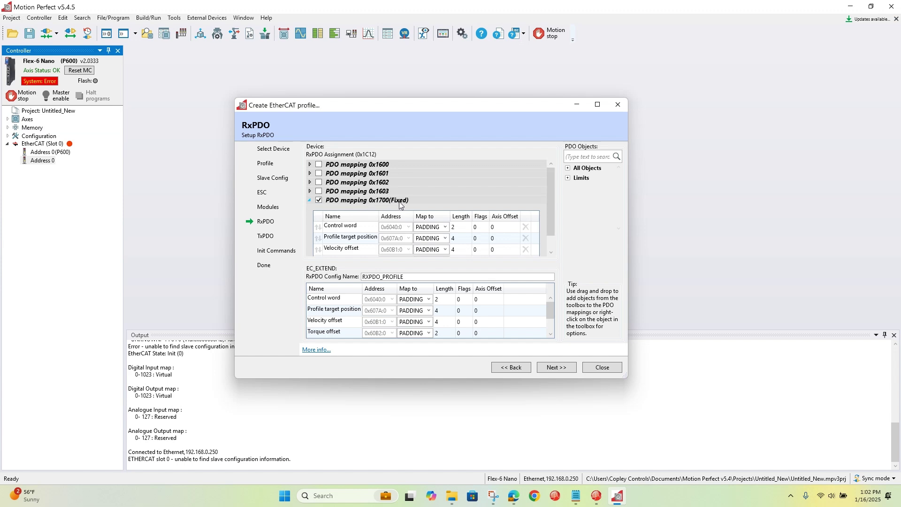
{"action": "left_click", "coordinate": [445, 228]}
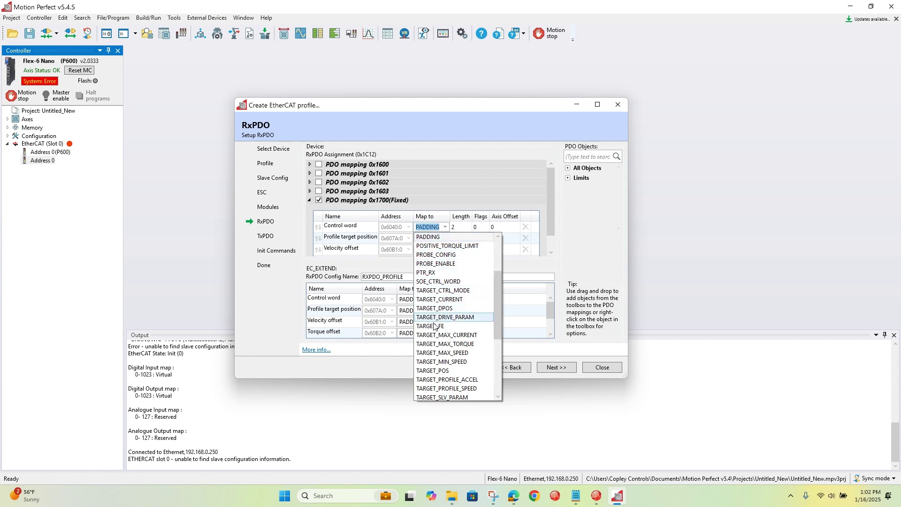
{"action": "scroll", "coordinate": [439, 340], "scroll_direction": "up", "scroll_amount": 3}
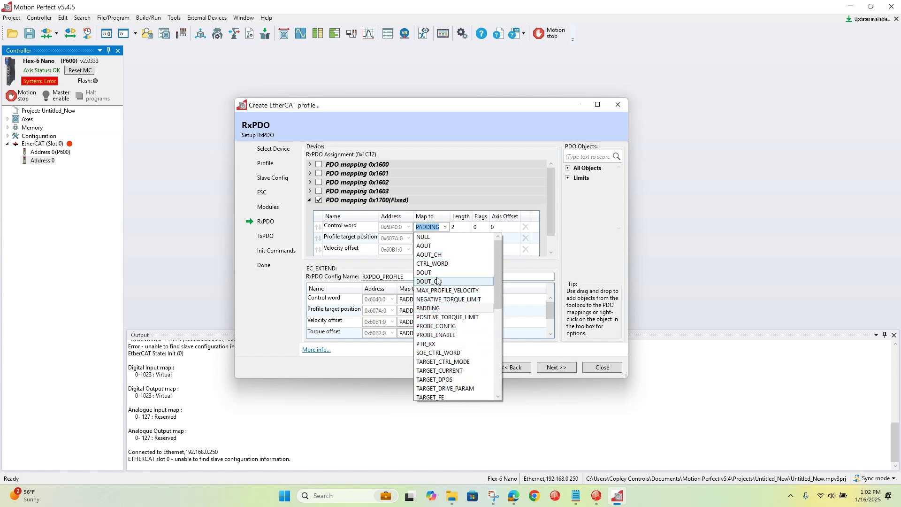
{"action": "left_click", "coordinate": [436, 263]}
{"action": "left_click", "coordinate": [454, 239]}
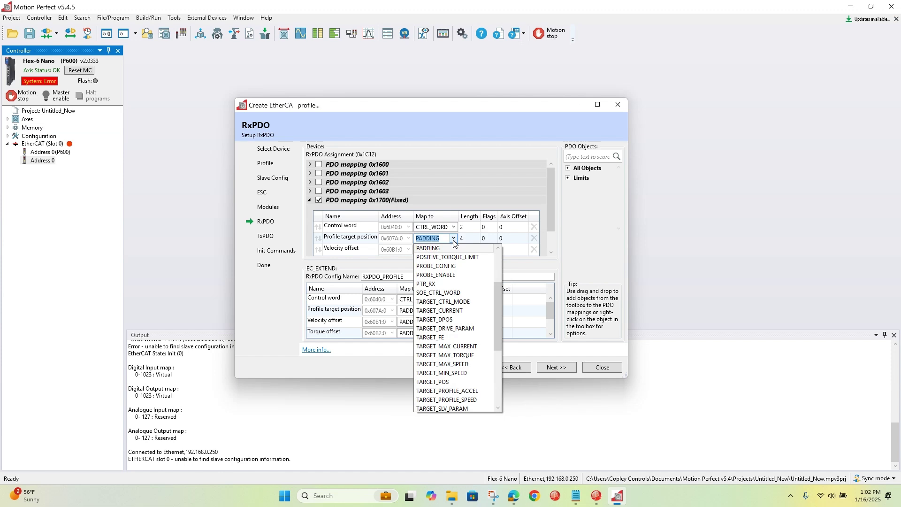
{"action": "left_click", "coordinate": [430, 383]}
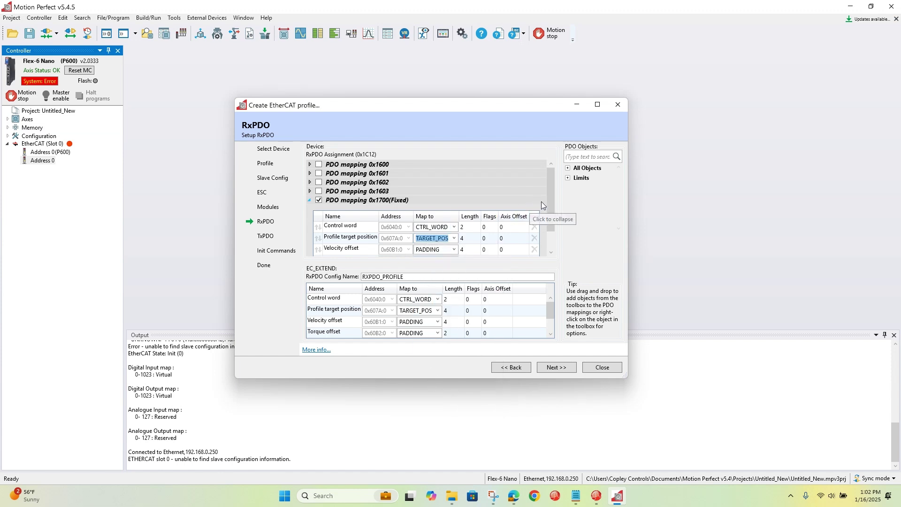
Review the velocity and torque offset entries of mapping 0x1700 and continue to the TxPDO setup.
{"action": "left_click_drag", "start_coordinate": [549, 201], "coordinate": [550, 223]}
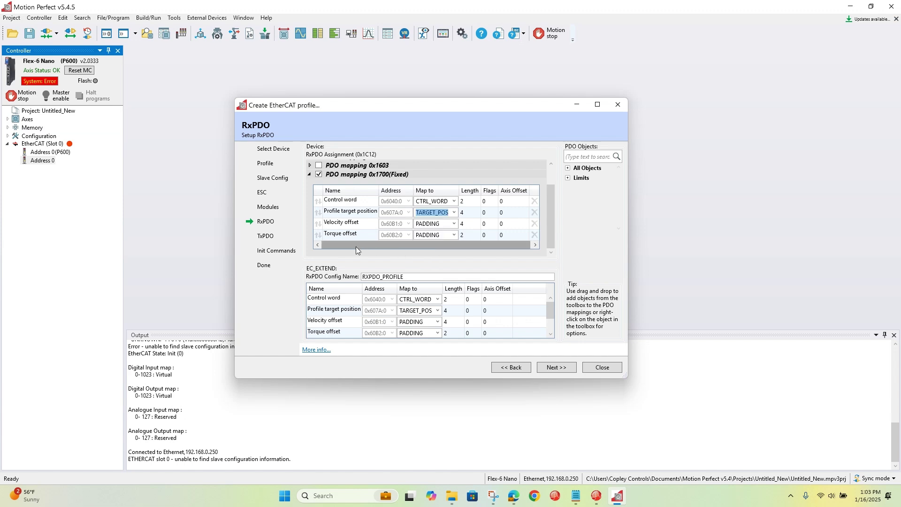
{"action": "right_click", "coordinate": [328, 233]}
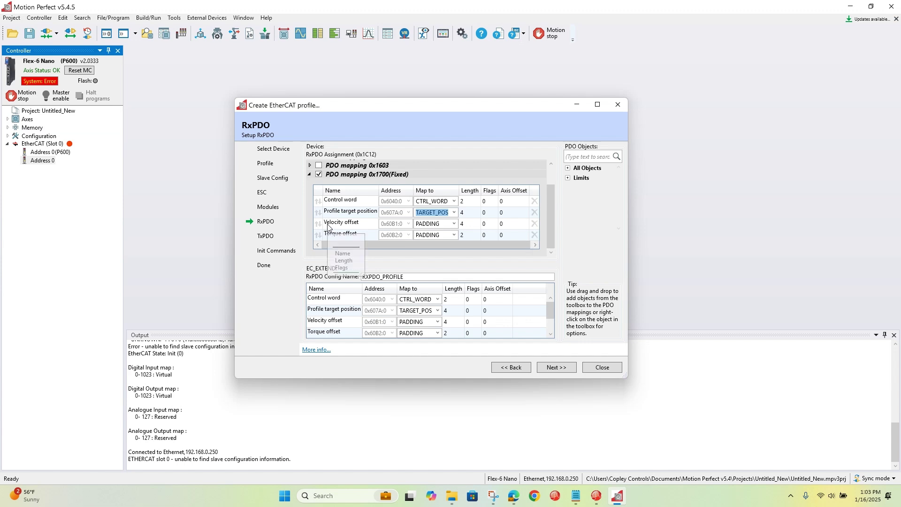
{"action": "left_click", "coordinate": [364, 258]}
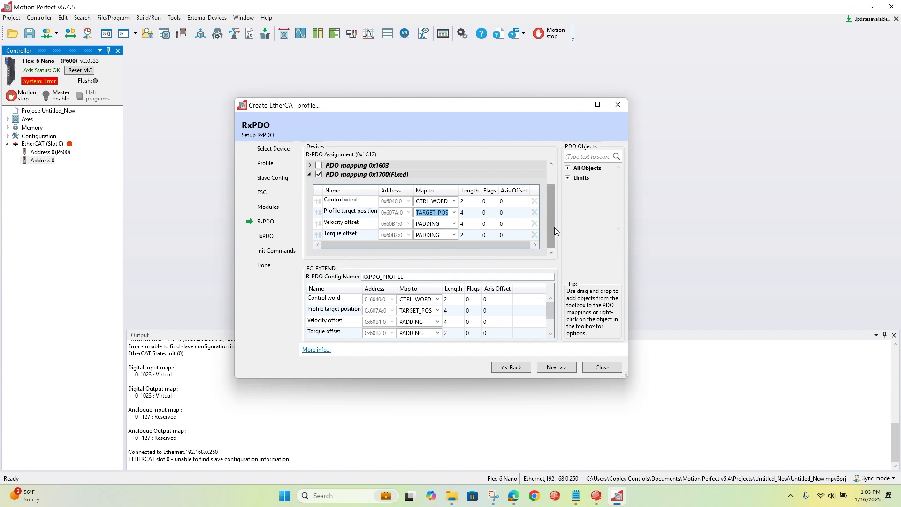
{"action": "left_click_drag", "start_coordinate": [551, 227], "coordinate": [449, 198]}
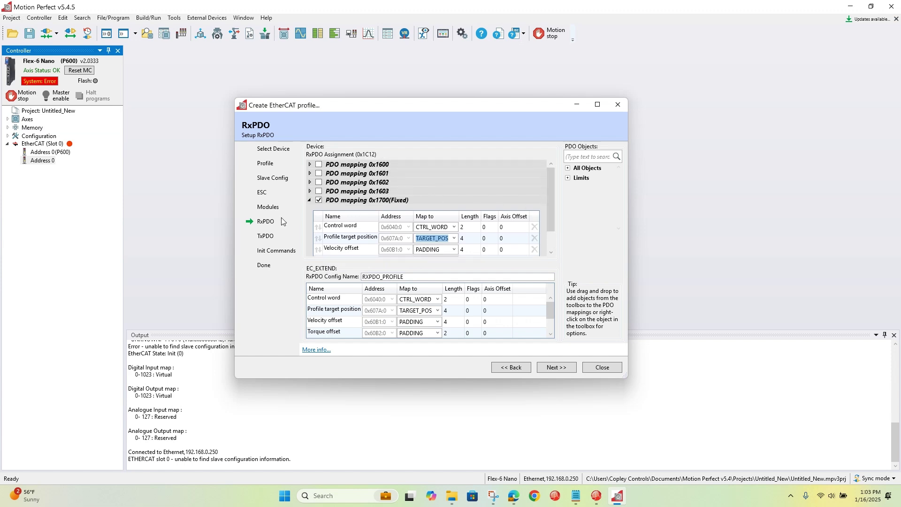
{"action": "left_click", "coordinate": [552, 373]}
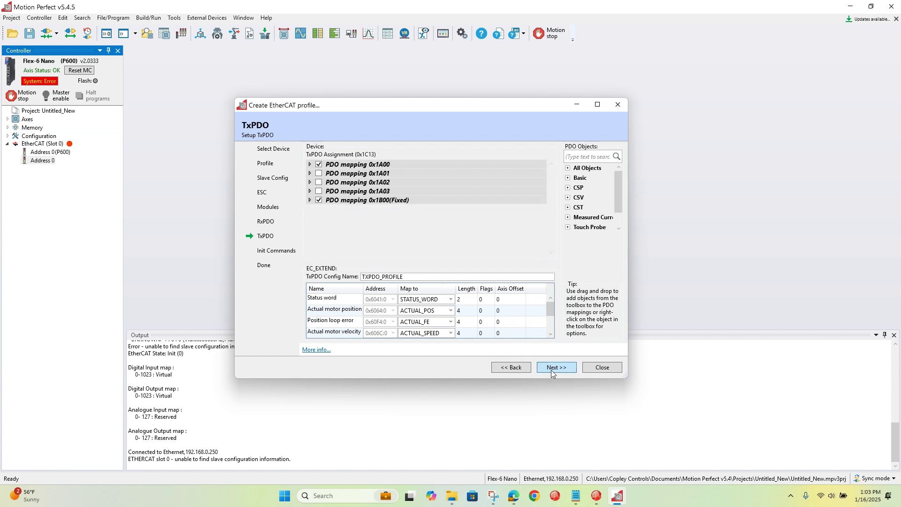
Exclude PDO mapping 0x1A00 from the TxPDO assignment and review the entries of fixed mapping 0x1B00.
{"action": "left_click", "coordinate": [319, 165]}
{"action": "left_click", "coordinate": [310, 200]}
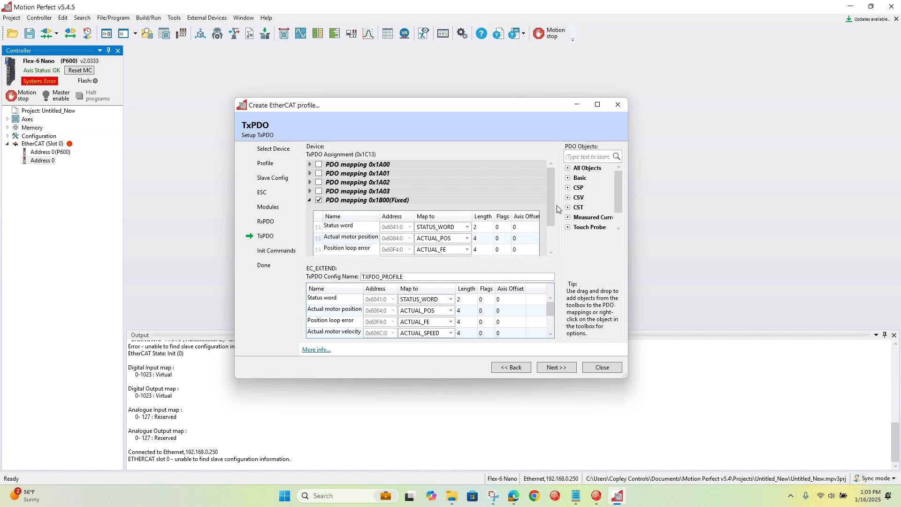
{"action": "left_click_drag", "start_coordinate": [553, 204], "coordinate": [546, 242]}
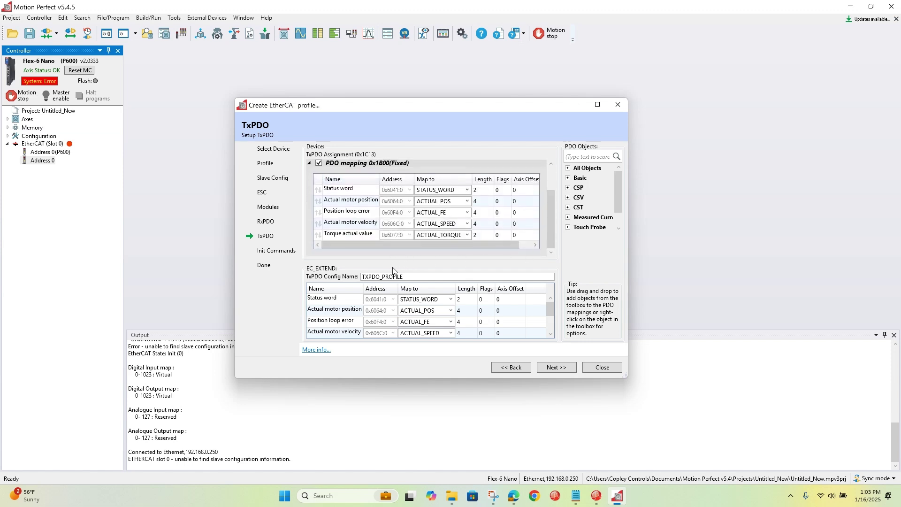
Proceed past the init commands, save the imported profile to the EC_EXTEND file and close the wizard.
{"action": "left_click", "coordinate": [557, 367]}
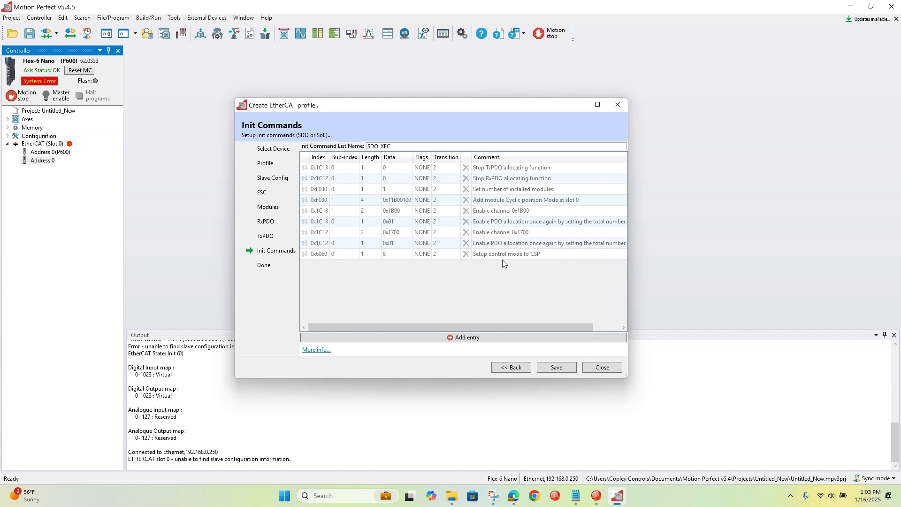
{"action": "left_click", "coordinate": [559, 370]}
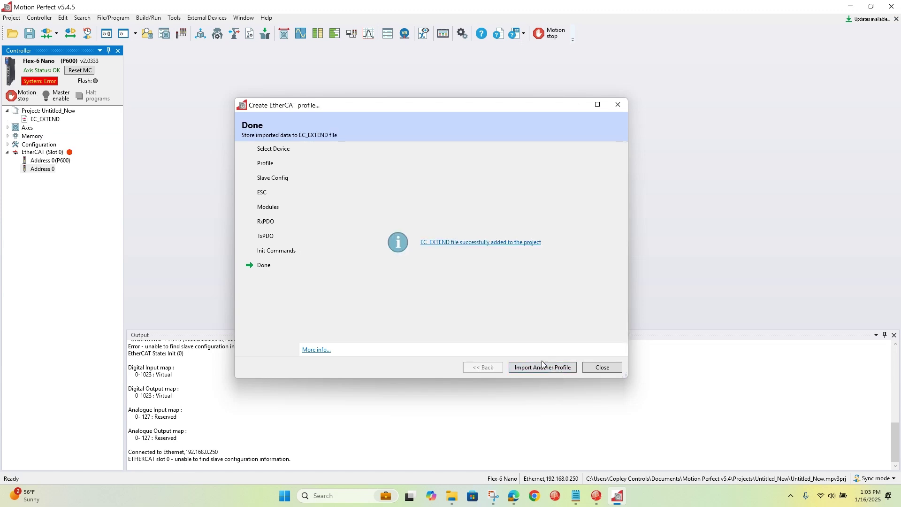
{"action": "left_click", "coordinate": [601, 367]}
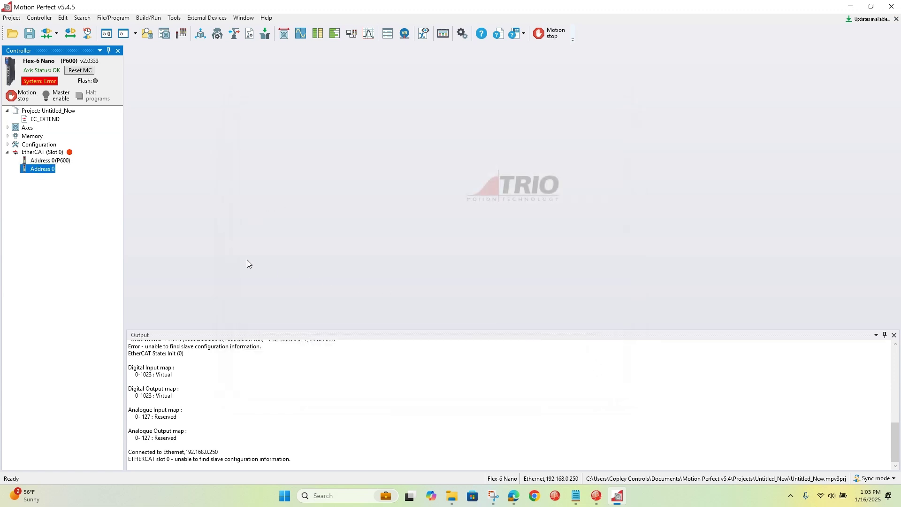
Open the EC_EXTEND file with editing enabled and review its slave and ESC configurations.
{"action": "double_click", "coordinate": [42, 120]}
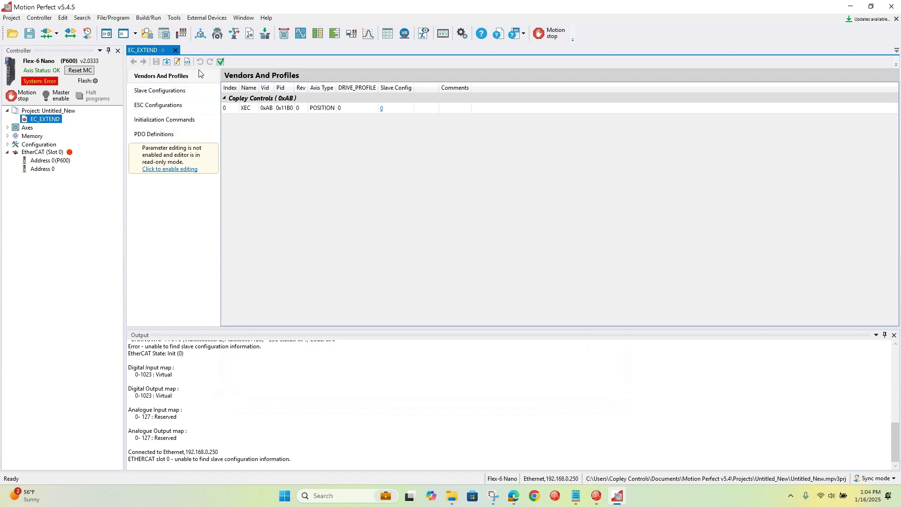
{"action": "left_click", "coordinate": [151, 170]}
{"action": "left_click", "coordinate": [161, 94]}
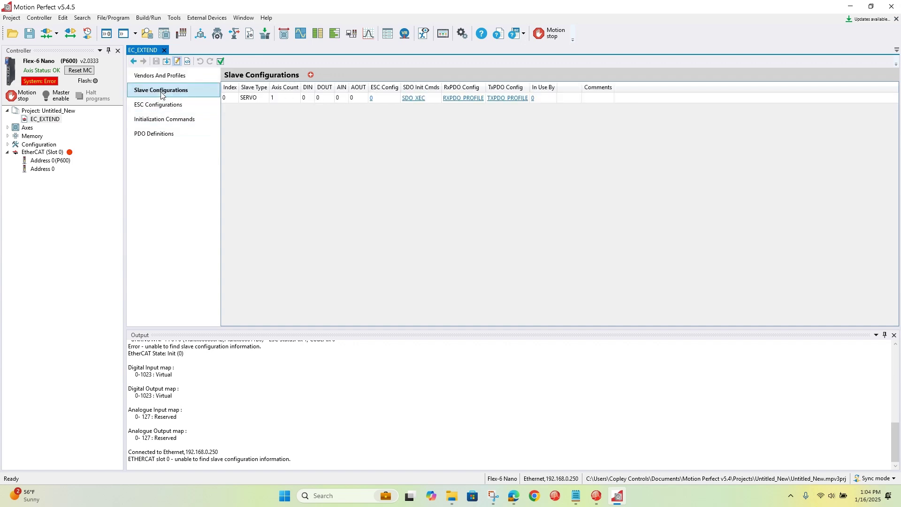
{"action": "left_click", "coordinate": [161, 106]}
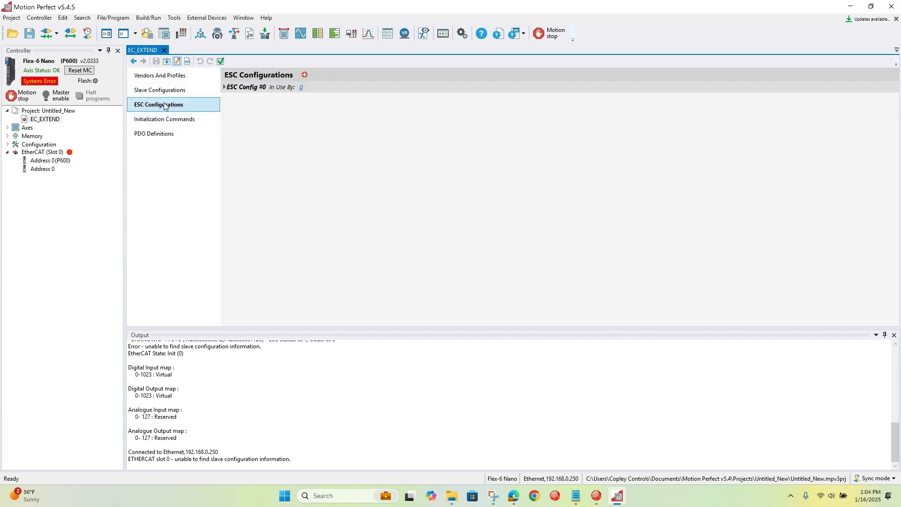
Delete both 0xF030 entries from the SDO_XEC initialization command list and save the file.
{"action": "left_click", "coordinate": [161, 121]}
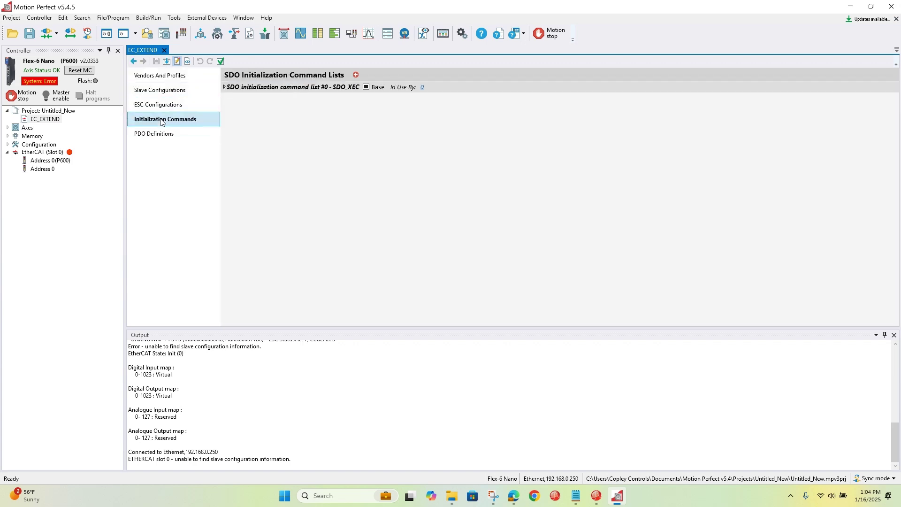
{"action": "left_click", "coordinate": [225, 87]}
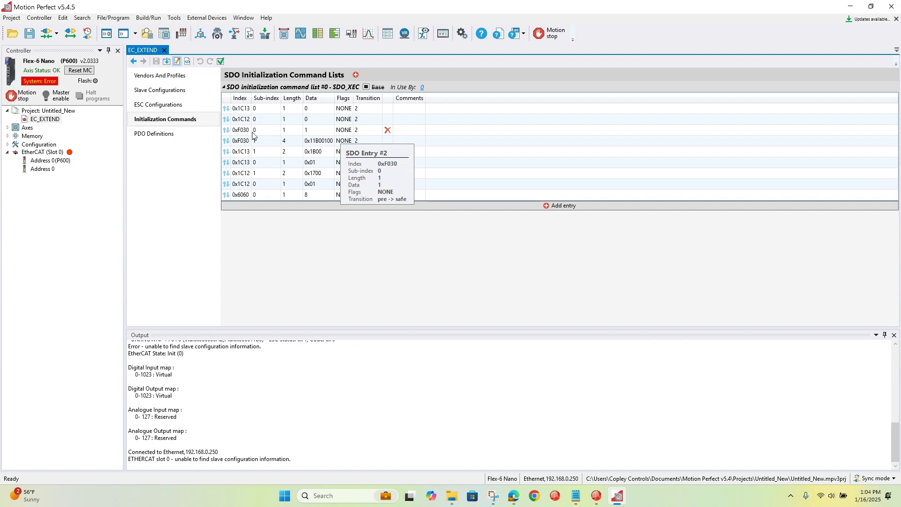
{"action": "left_click", "coordinate": [387, 130]}
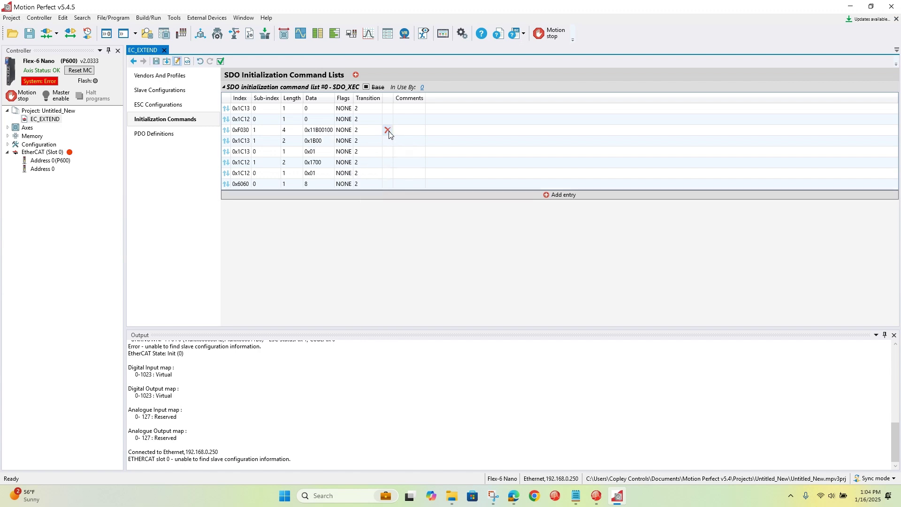
{"action": "left_click", "coordinate": [388, 130]}
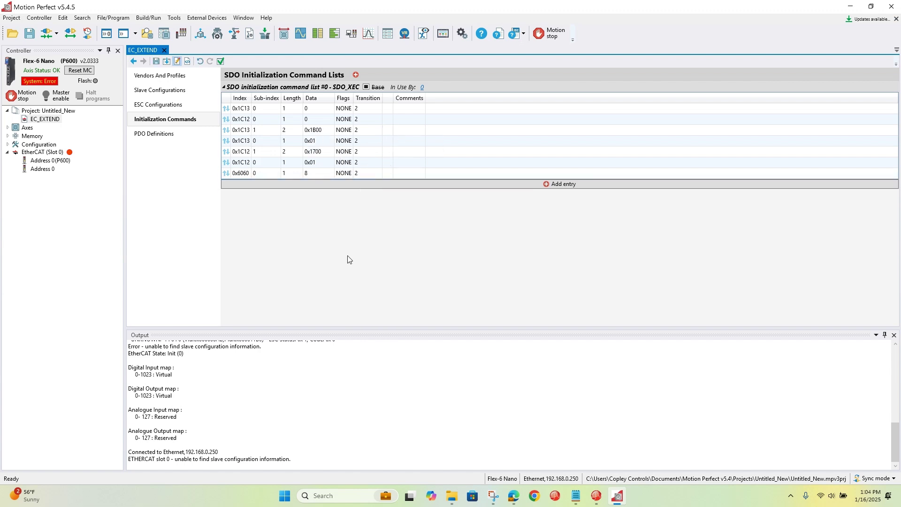
{"action": "left_click", "coordinate": [156, 61]}
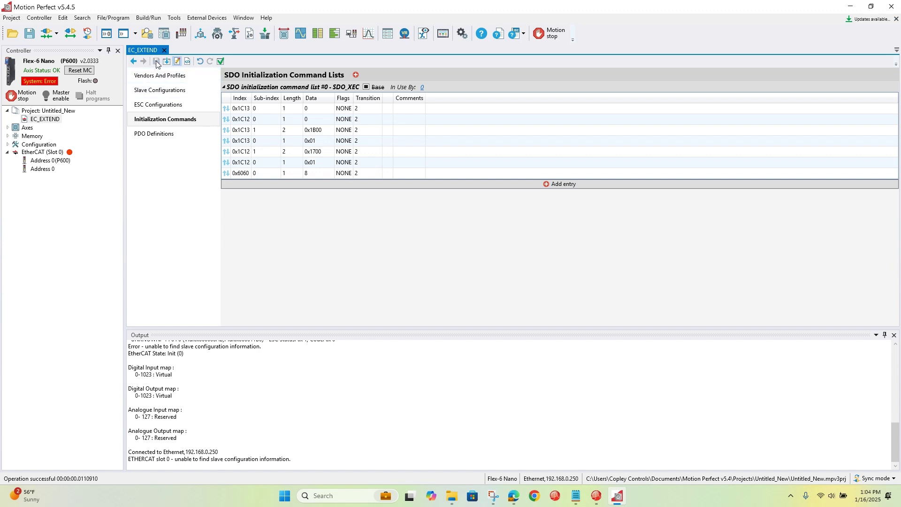
Review the RXPDO_PROFILE and TXPDO_PROFILE definitions and validate the EC_EXTEND file.
{"action": "left_click", "coordinate": [160, 135]}
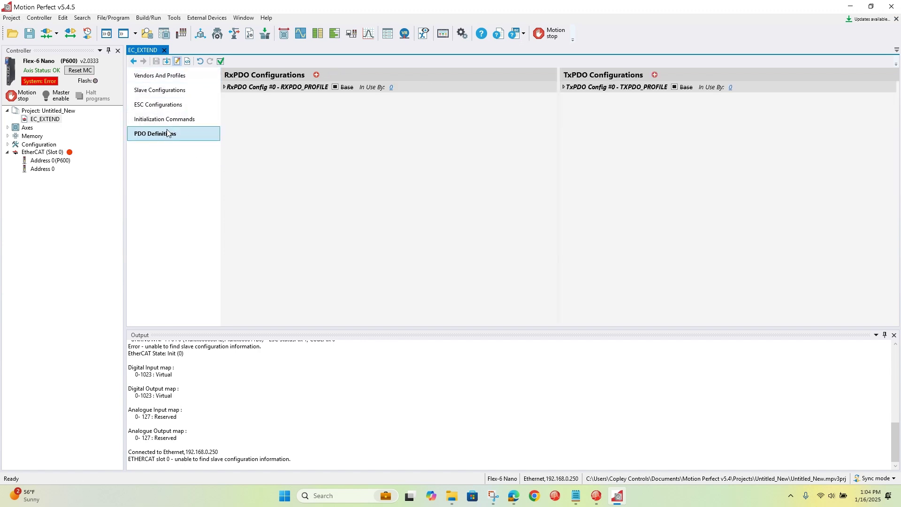
{"action": "left_click", "coordinate": [225, 88]}
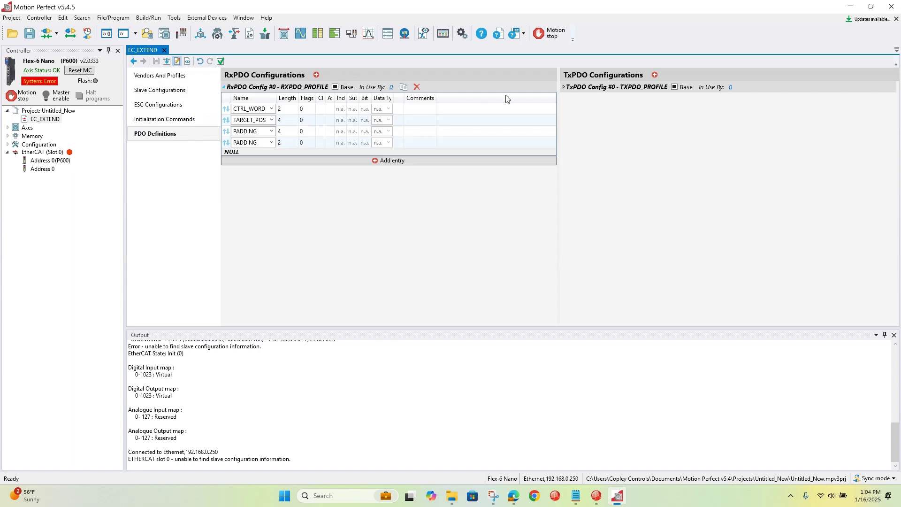
{"action": "left_click", "coordinate": [564, 87]}
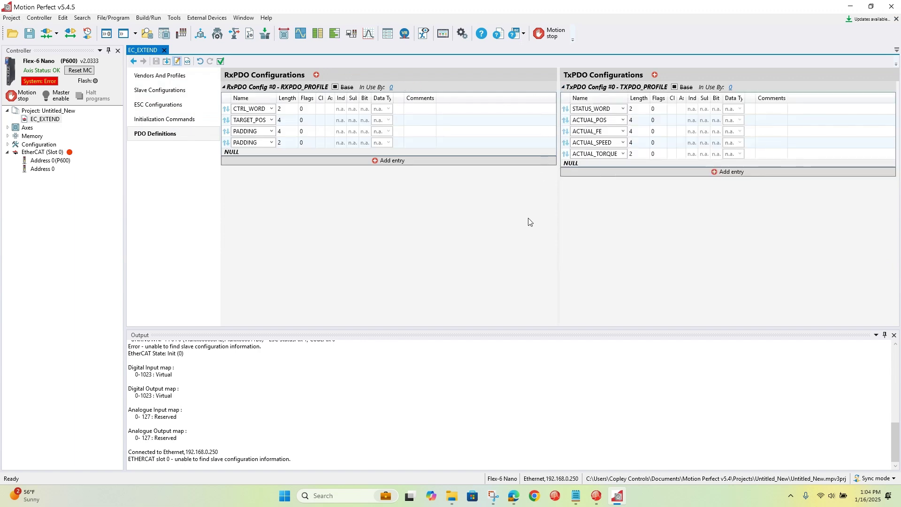
{"action": "left_click", "coordinate": [223, 62]}
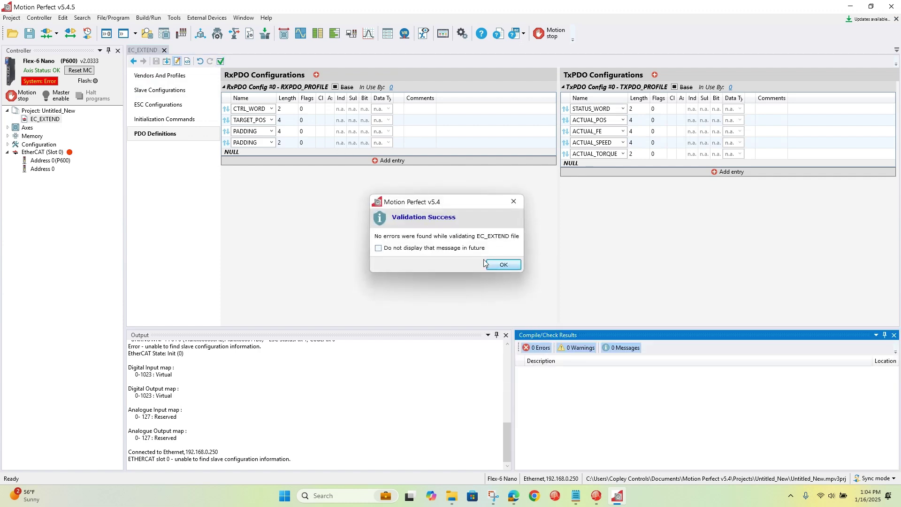
{"action": "left_click", "coordinate": [488, 264]}
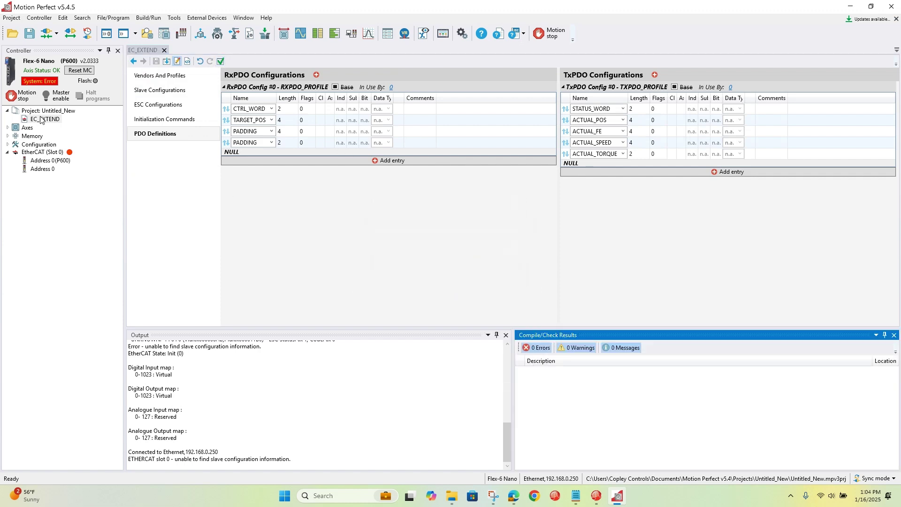
Open MC_CONFIG from the configuration of the second EtherCAT device and enable parameter editing.
{"action": "mouse_move", "coordinate": [39, 173]}
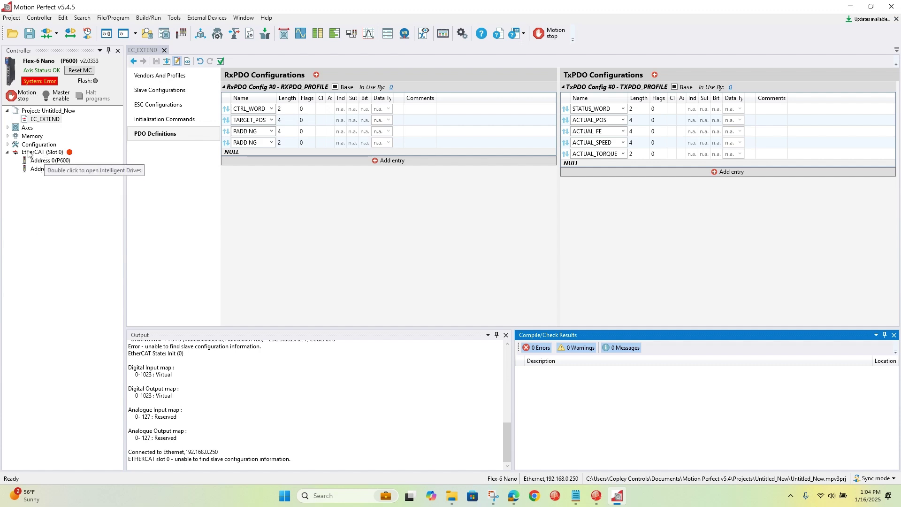
{"action": "left_click", "coordinate": [39, 169]}
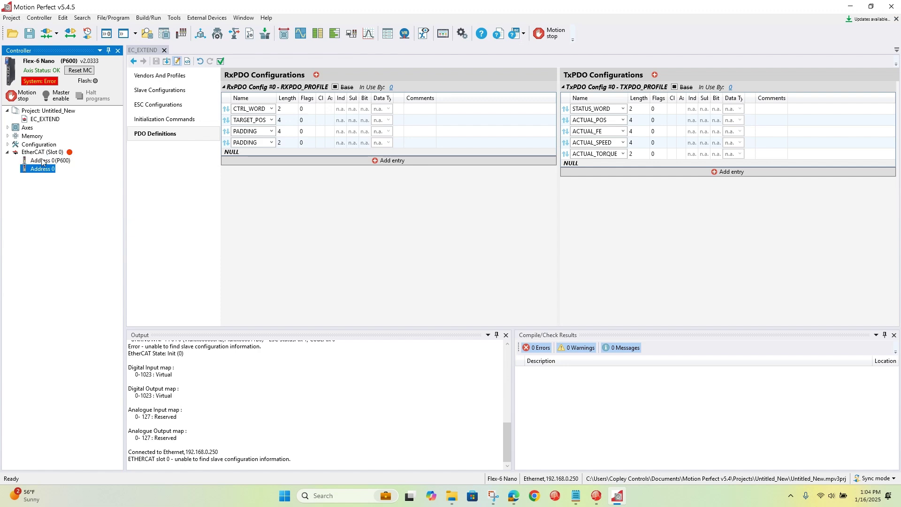
{"action": "right_click", "coordinate": [36, 171]}
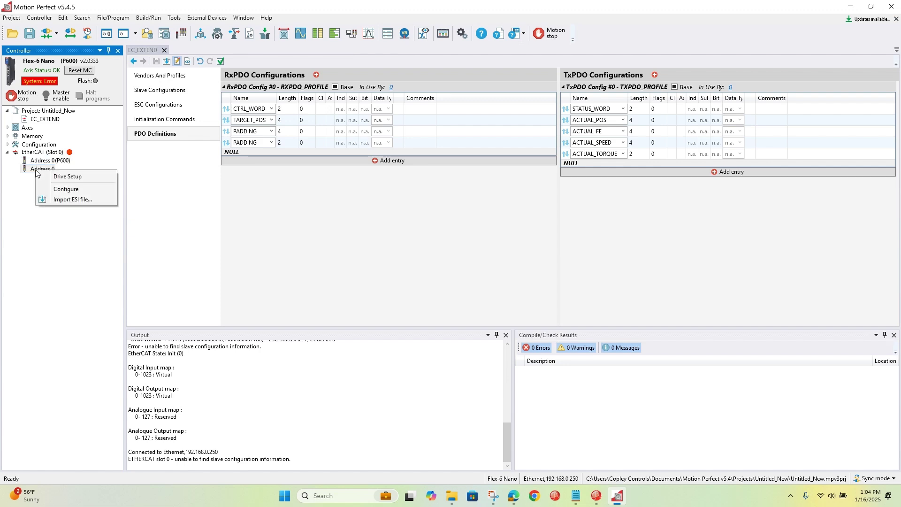
{"action": "left_click", "coordinate": [57, 190]}
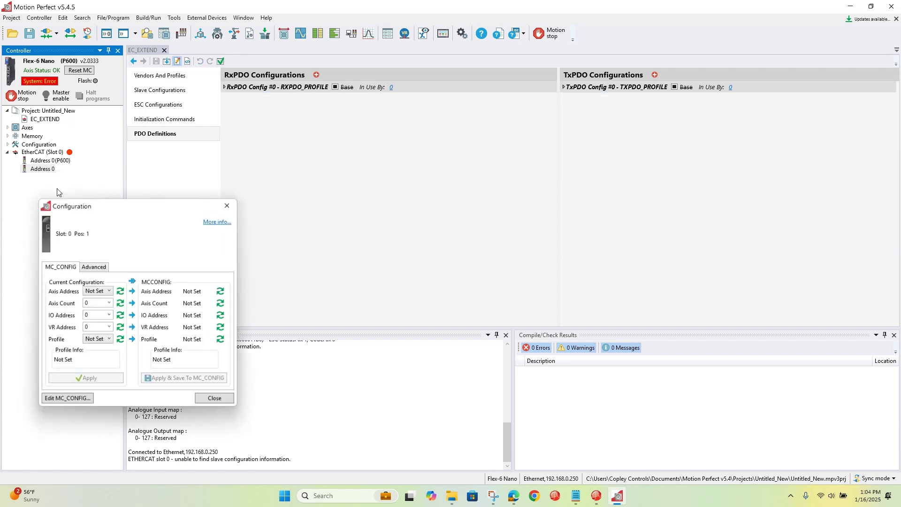
{"action": "left_click", "coordinate": [74, 400]}
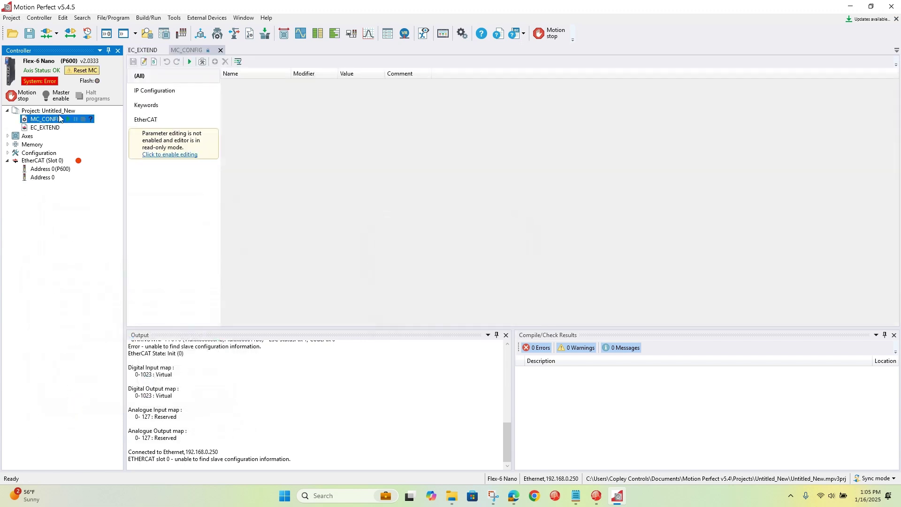
{"action": "left_click", "coordinate": [161, 161]}
{"action": "left_click", "coordinate": [165, 155]}
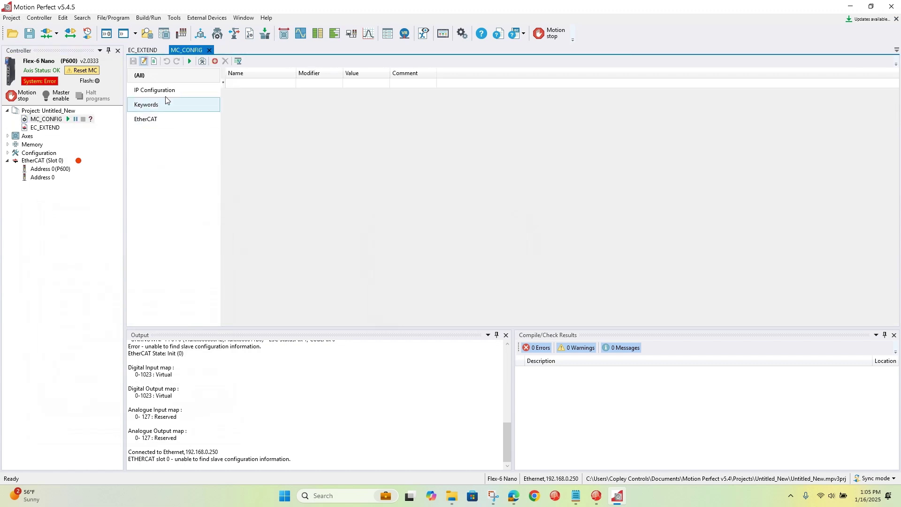
In the EtherCAT settings of MC_CONFIG, set the automatic EtherCAT protocol startup to Off and save the file.
{"action": "left_click", "coordinate": [157, 121]}
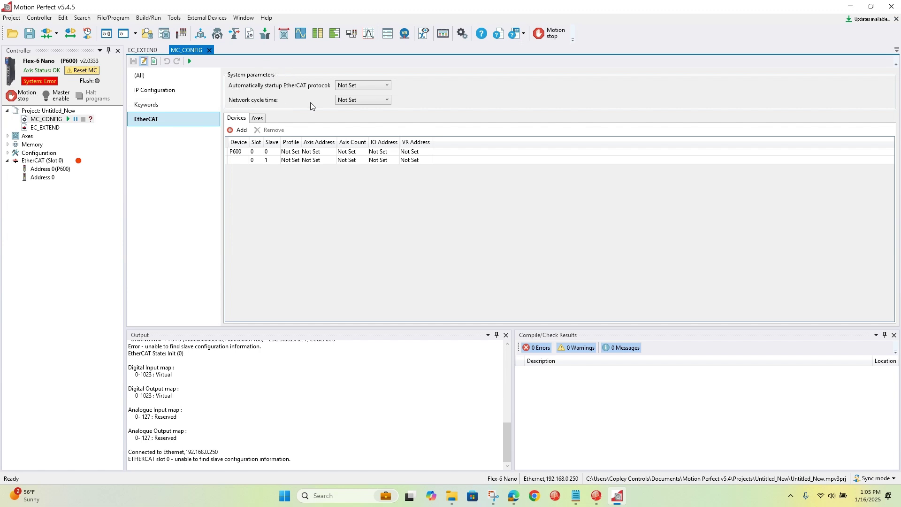
{"action": "left_click", "coordinate": [388, 100]}
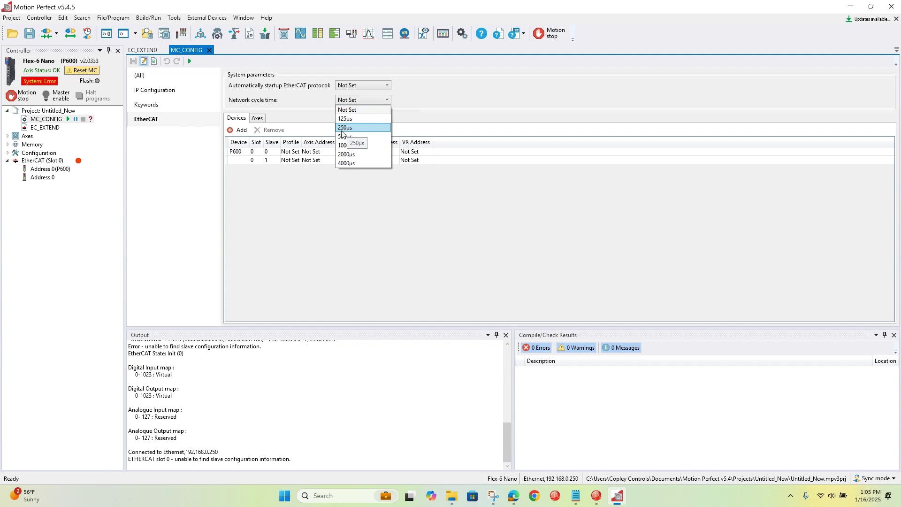
{"action": "left_click", "coordinate": [421, 114]}
{"action": "left_click", "coordinate": [385, 87]}
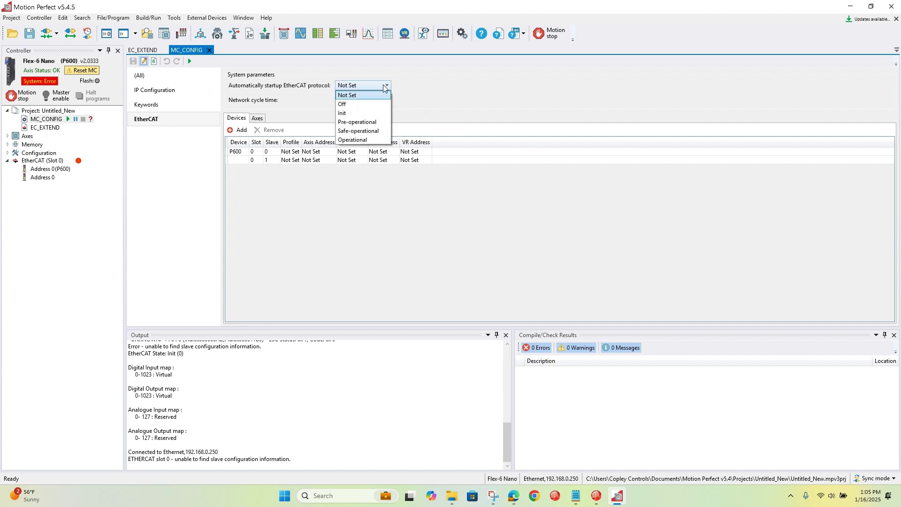
{"action": "left_click", "coordinate": [350, 105]}
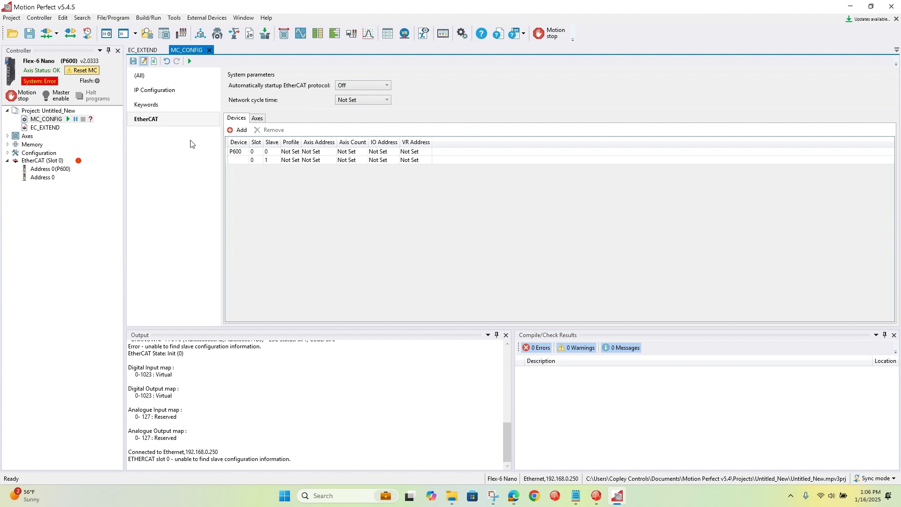
{"action": "left_click", "coordinate": [134, 62]}
Add a new BASIC program named CSP_MODE_MOVE to the project.
{"action": "right_click", "coordinate": [43, 111]}
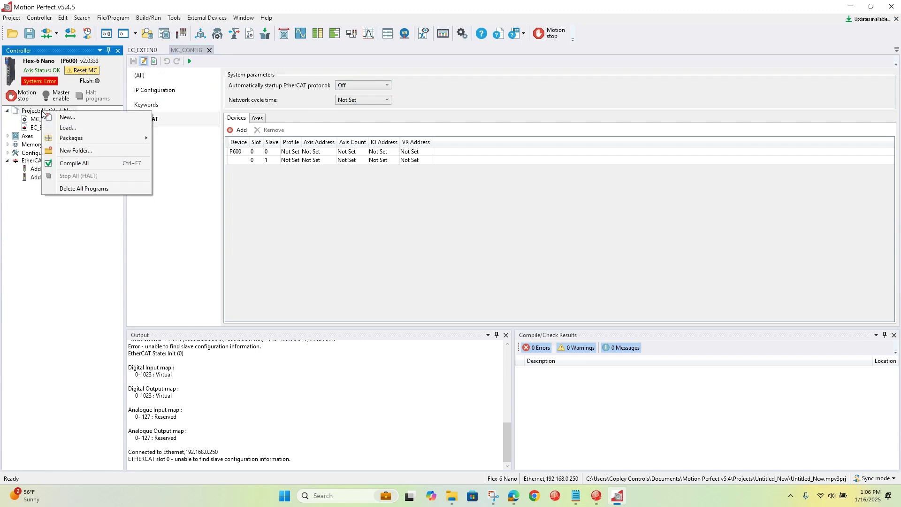
{"action": "left_click", "coordinate": [65, 119]}
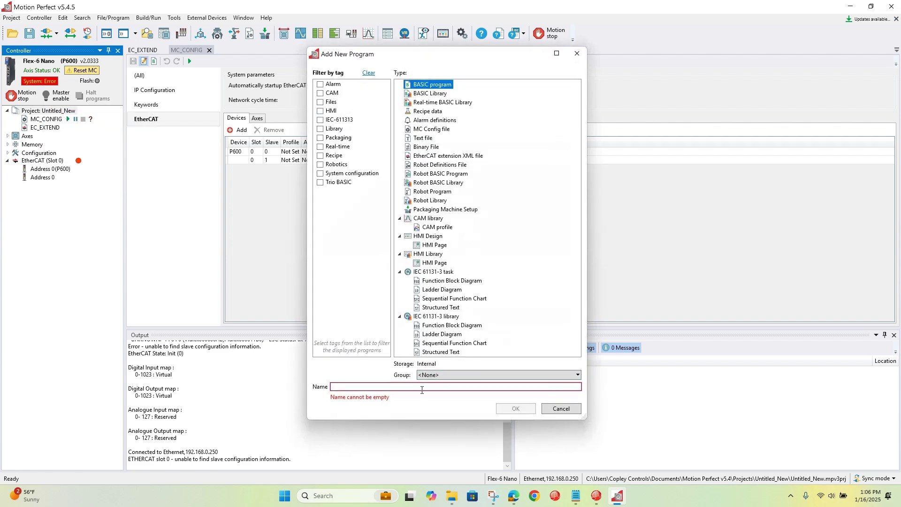
{"action": "type", "text": "CSP_MODE_MOVE"}
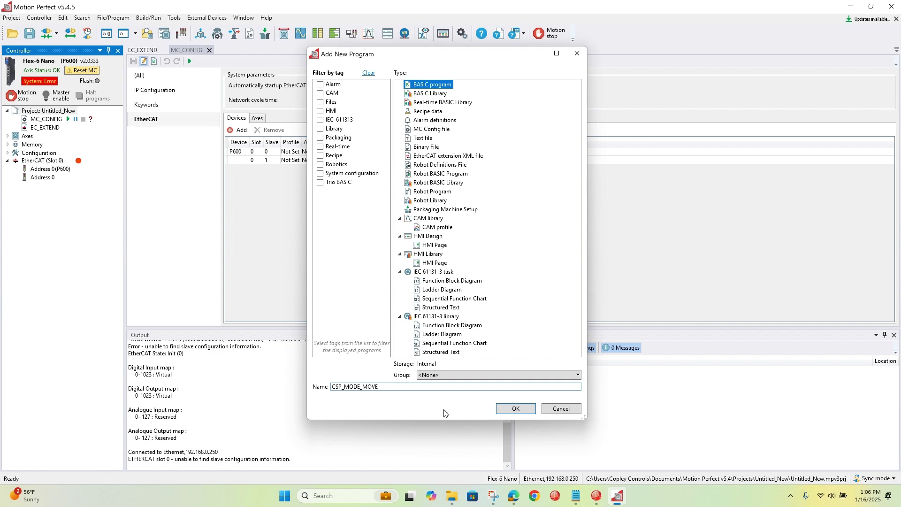
{"action": "left_click", "coordinate": [517, 409]}
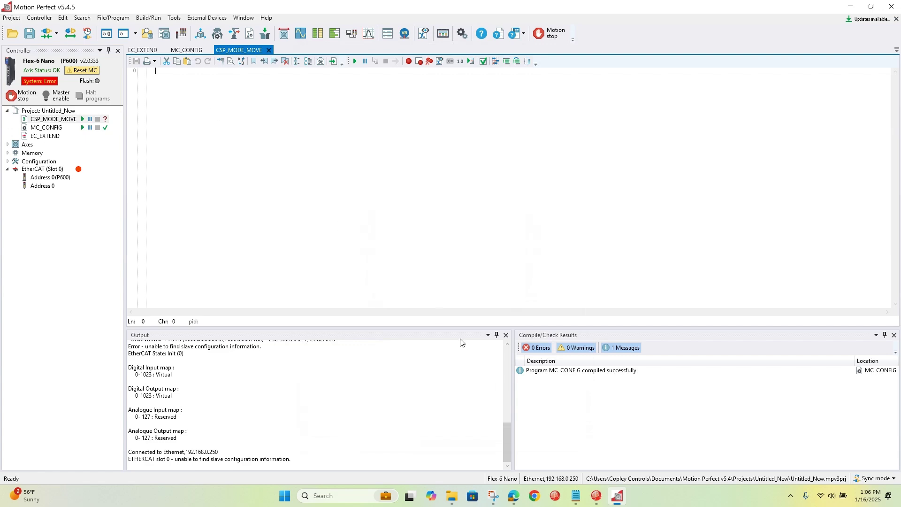
Copy the entire single-axis move program from PLC_PROGAM.txt in Notepad and paste it into the empty CSP_MODE_MOVE program.
{"action": "left_click", "coordinate": [576, 496]}
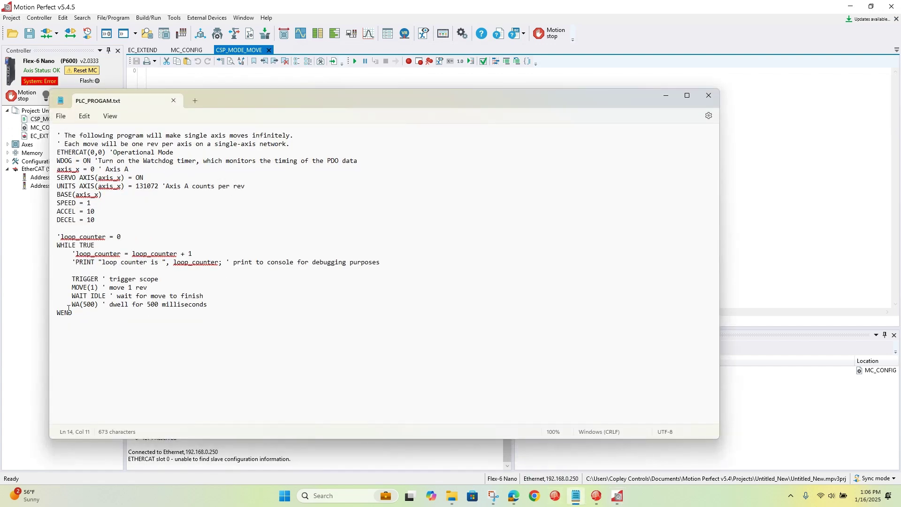
{"action": "left_click_drag", "start_coordinate": [79, 316], "coordinate": [57, 136]}
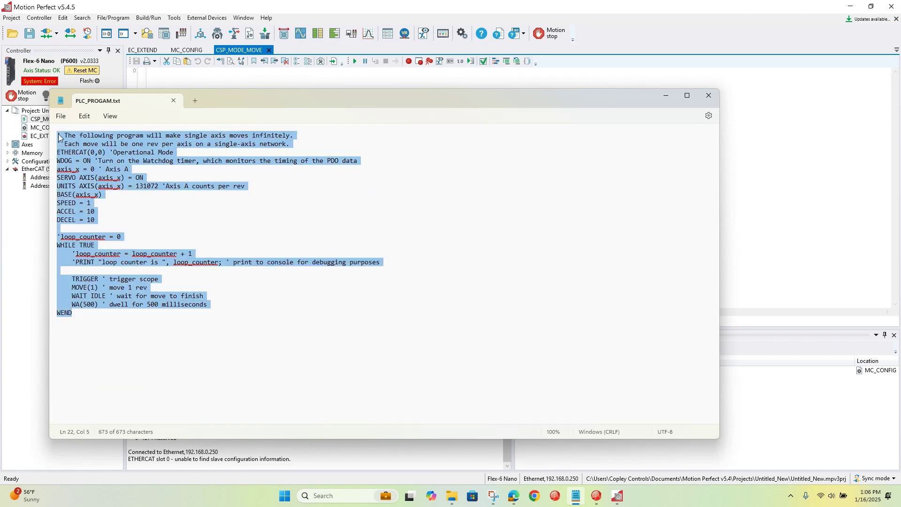
{"action": "right_click", "coordinate": [66, 136]}
{"action": "left_click", "coordinate": [94, 183]}
{"action": "left_click", "coordinate": [168, 78]}
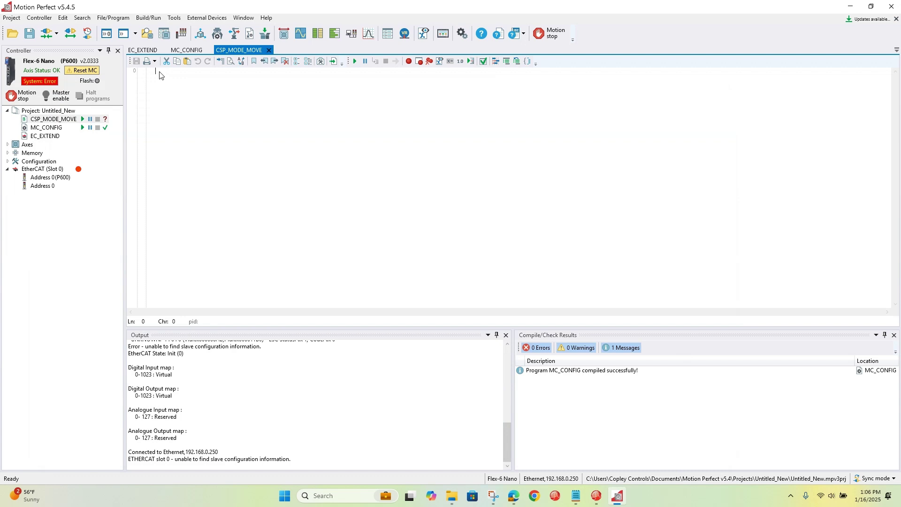
{"action": "right_click", "coordinate": [159, 75]}
{"action": "left_click", "coordinate": [182, 98]}
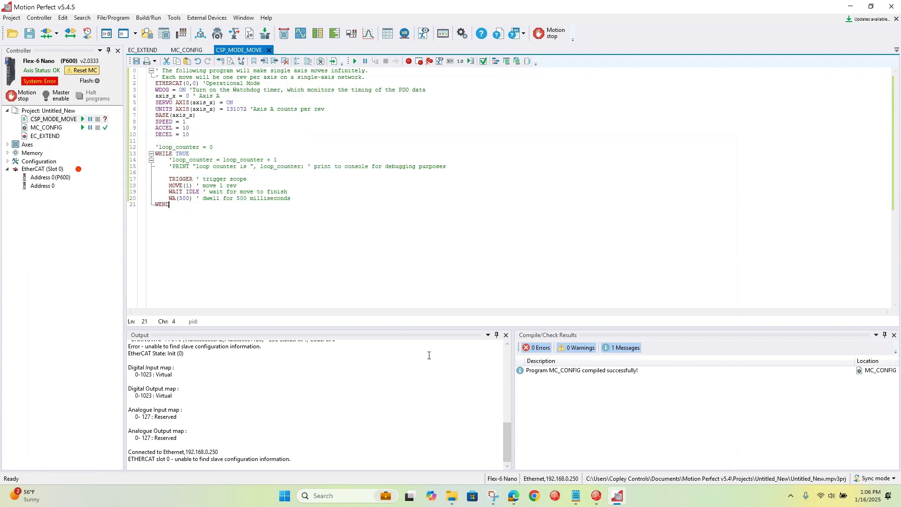
In the browser, locate AN138: Trio Copley Configuration Guide among Copley's general application notes and view the guide's TrioBASIC single-axis example.
{"action": "left_click", "coordinate": [513, 496]}
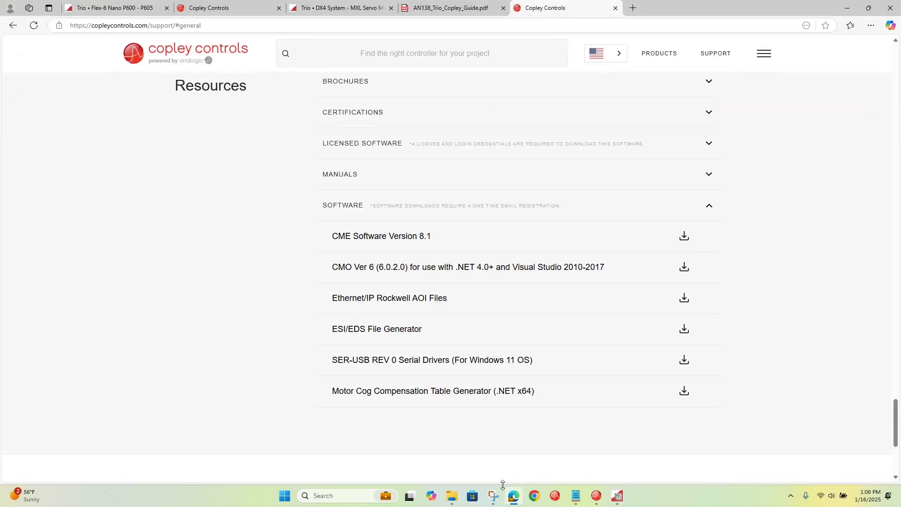
{"action": "left_click", "coordinate": [435, 10]}
{"action": "left_click", "coordinate": [523, 14]}
{"action": "left_click", "coordinate": [712, 55]}
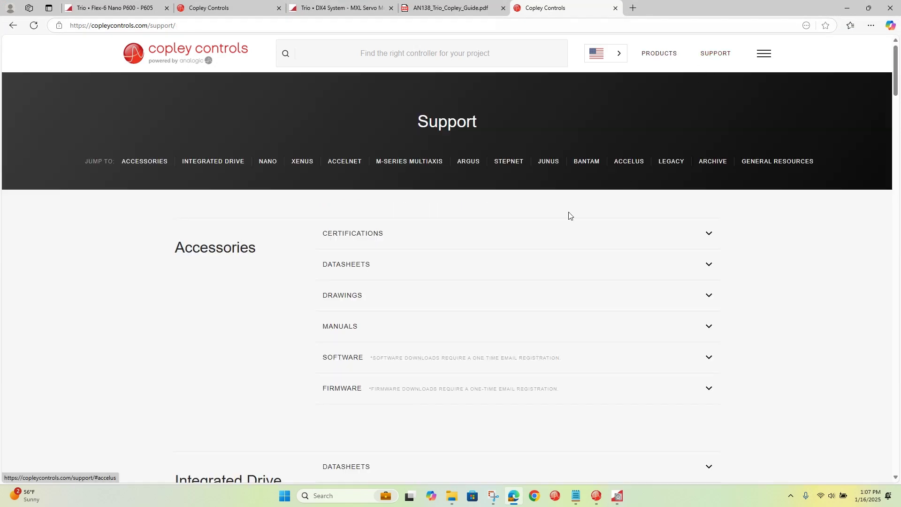
{"action": "left_click", "coordinate": [772, 163]}
{"action": "left_click", "coordinate": [343, 97]}
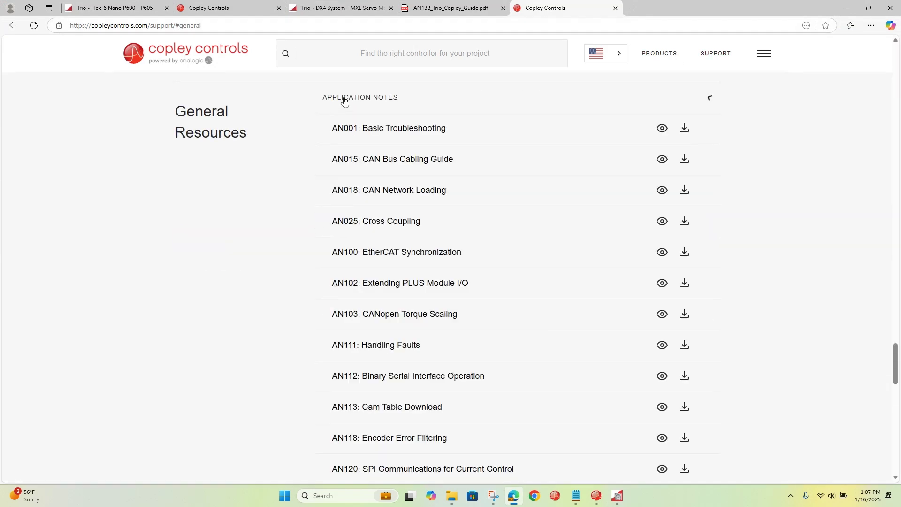
{"action": "scroll", "coordinate": [251, 289], "scroll_direction": "down", "scroll_amount": 2}
{"action": "scroll", "coordinate": [252, 291], "scroll_direction": "down", "scroll_amount": 8}
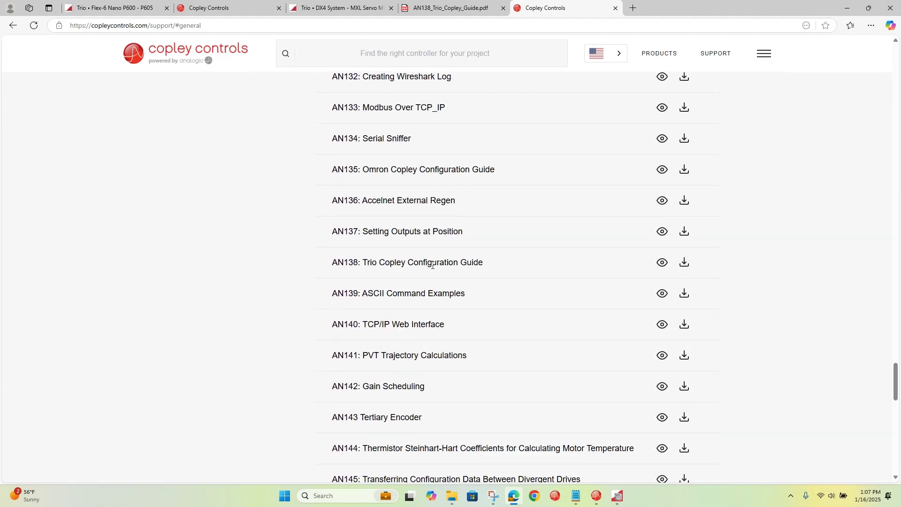
{"action": "left_click", "coordinate": [446, 10]}
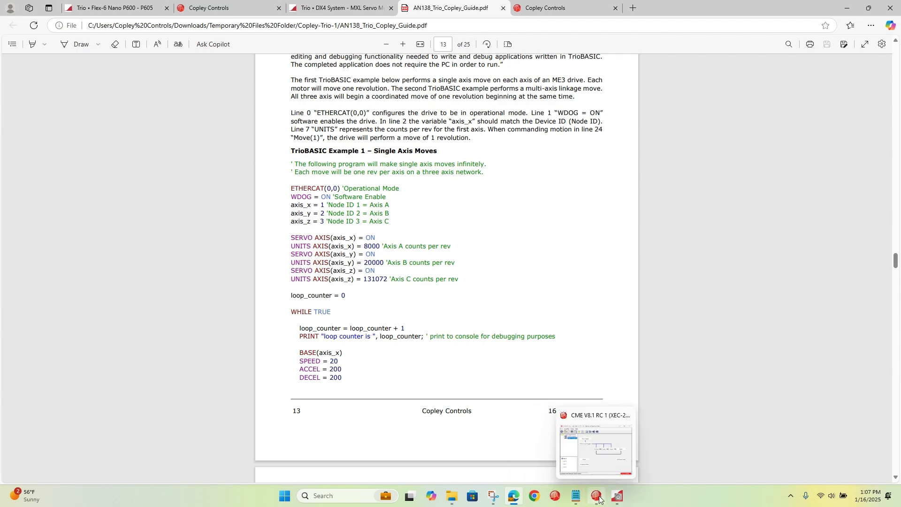
Switch back to Motion Perfect and review the CSP_MODE_MOVE lines for EtherCAT operational mode, the watchdog and the axis counts per revolution.
{"action": "left_click", "coordinate": [617, 501]}
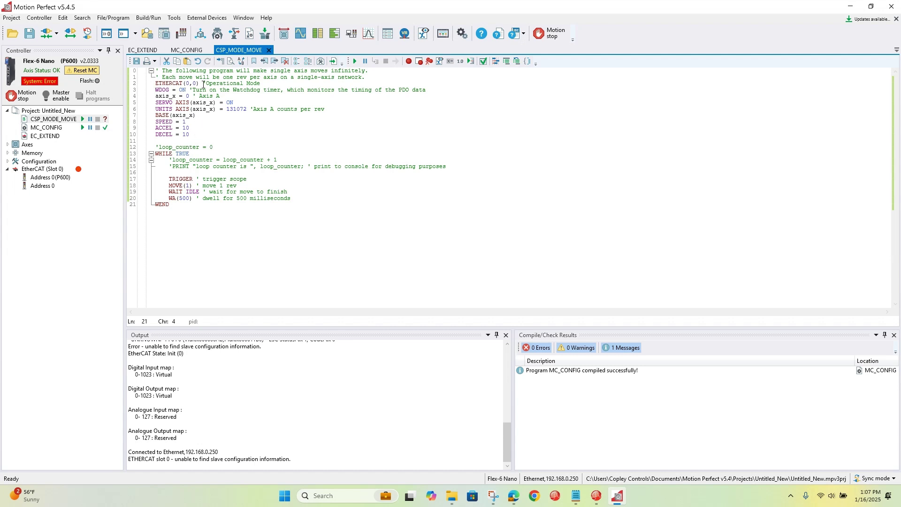
{"action": "left_click", "coordinate": [262, 84]}
{"action": "left_click", "coordinate": [437, 89]}
{"action": "left_click_drag", "start_coordinate": [226, 109], "coordinate": [248, 113]}
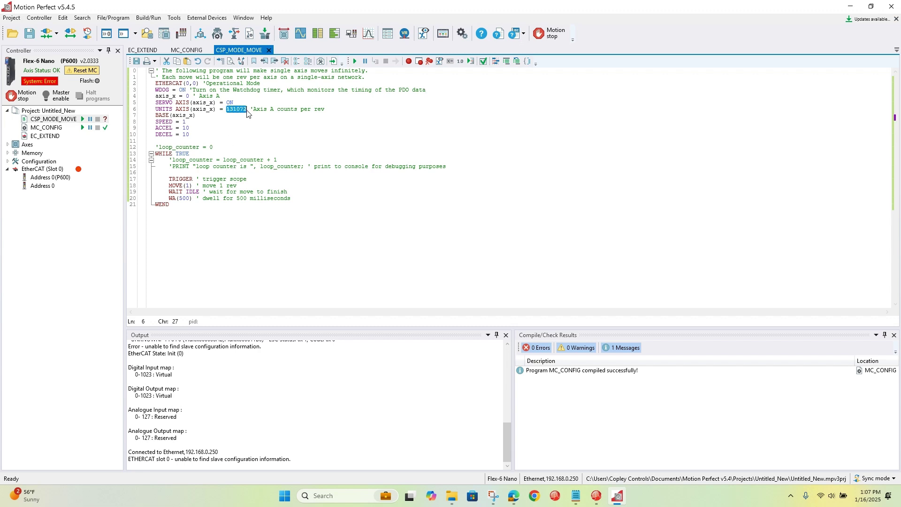